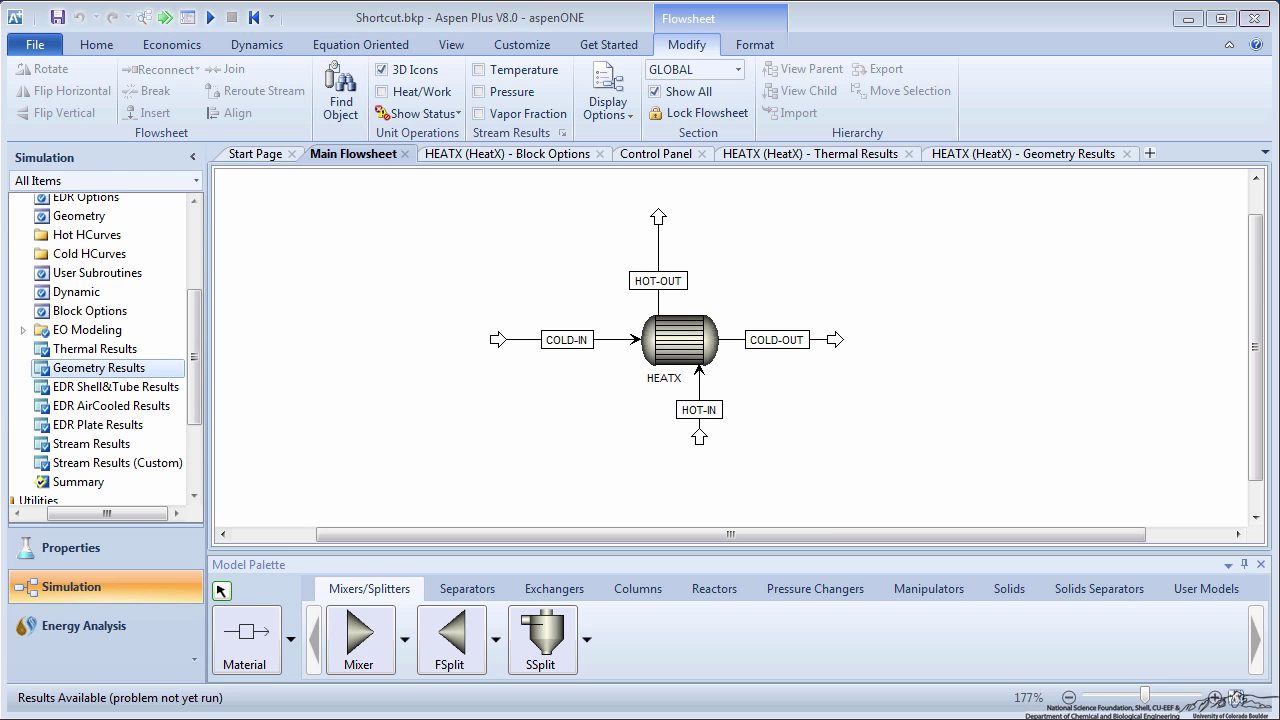
Reinitialize the simulation and confirm both prompts, purging all previous HEATX results.
left_click(254, 17)
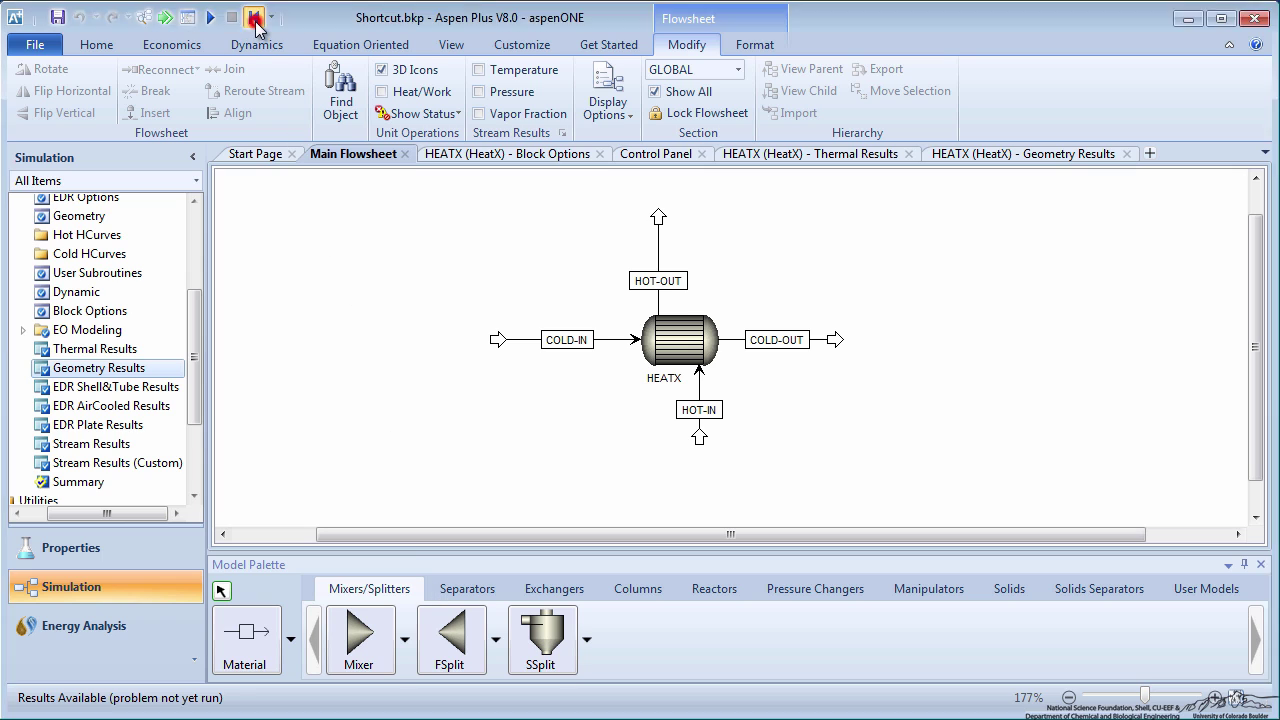
left_click(558, 572)
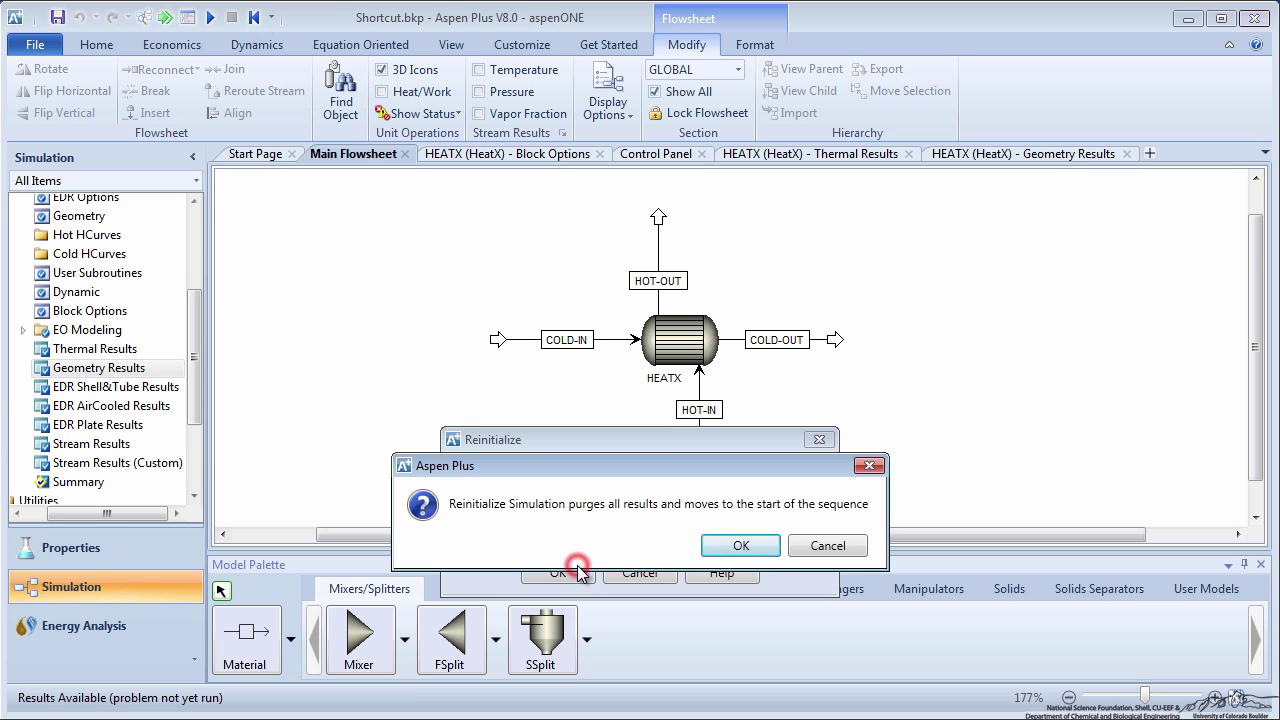
left_click(741, 546)
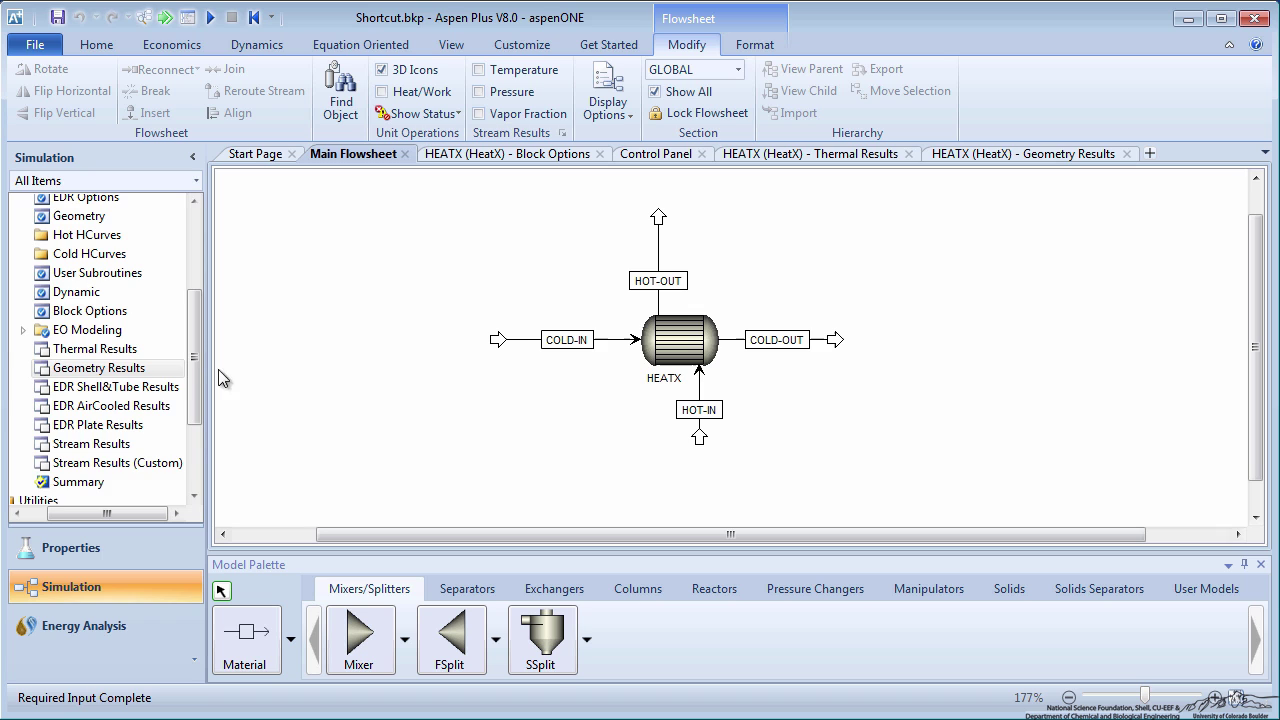
left_click(198, 362)
left_click_drag(198, 362, 199, 315)
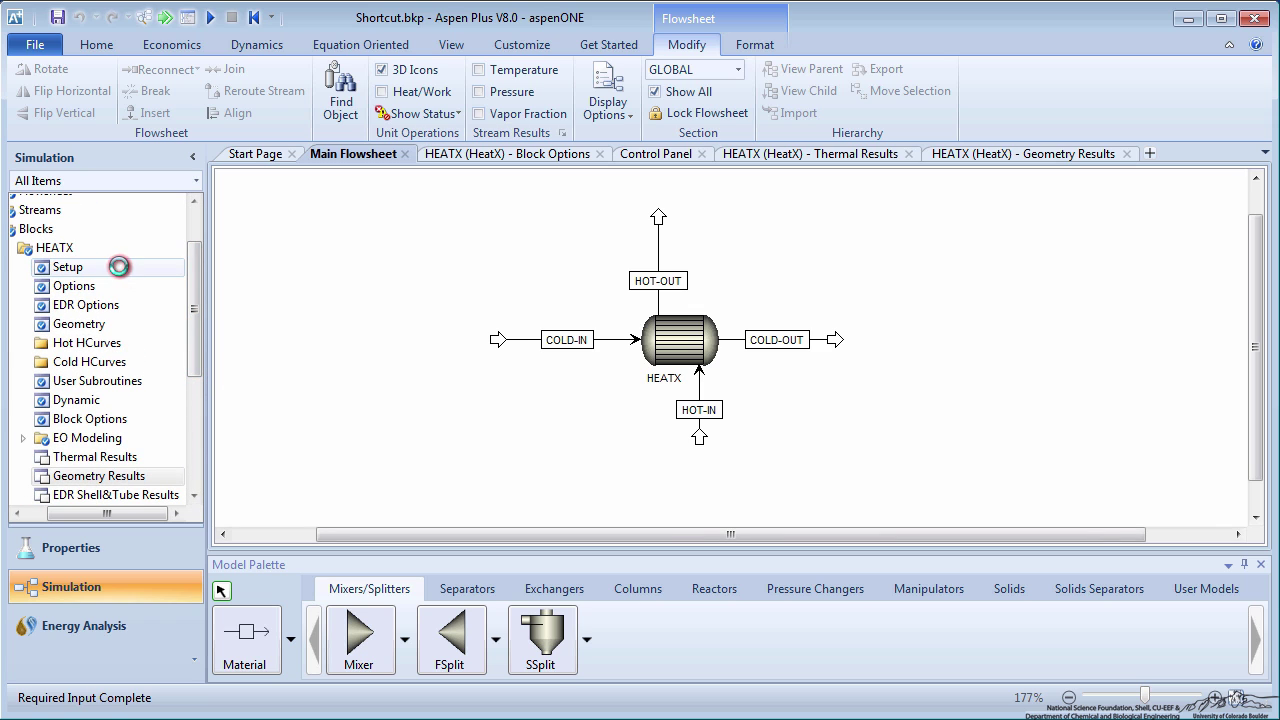
Set HEATX to Rating type with Detailed calculation and the hot fluid on the tube side.
left_click(119, 266)
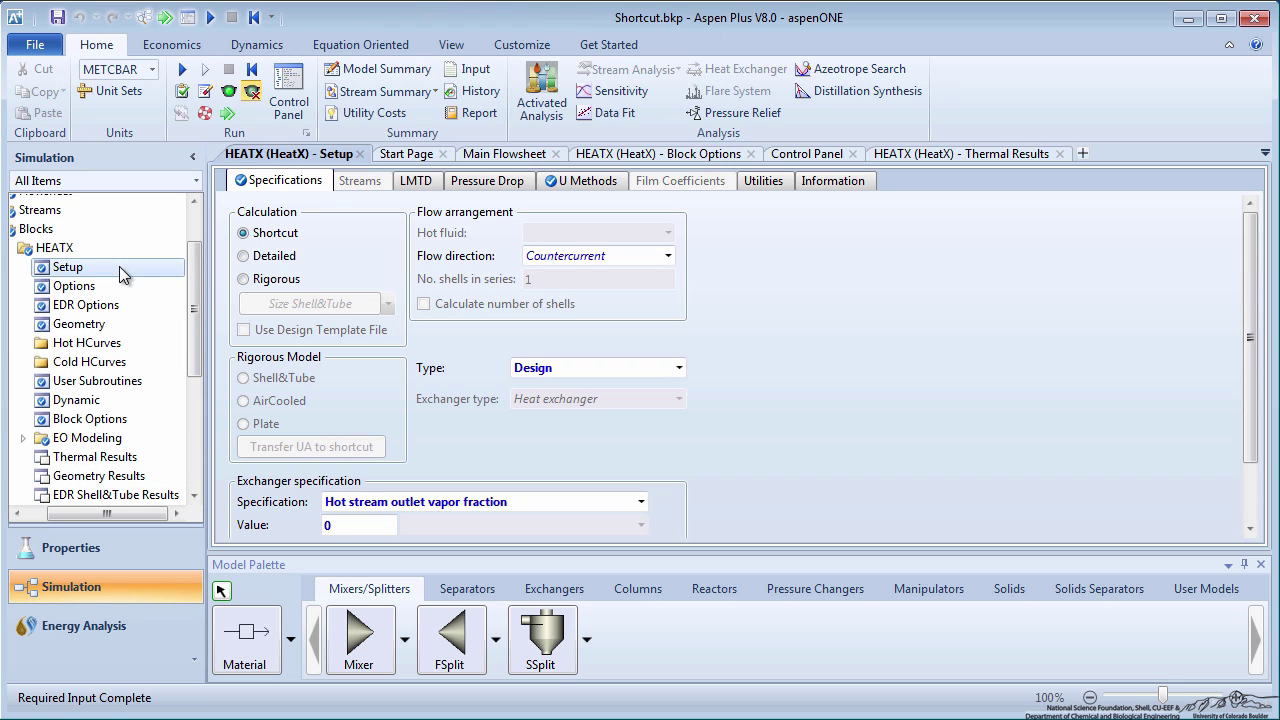
left_click(678, 369)
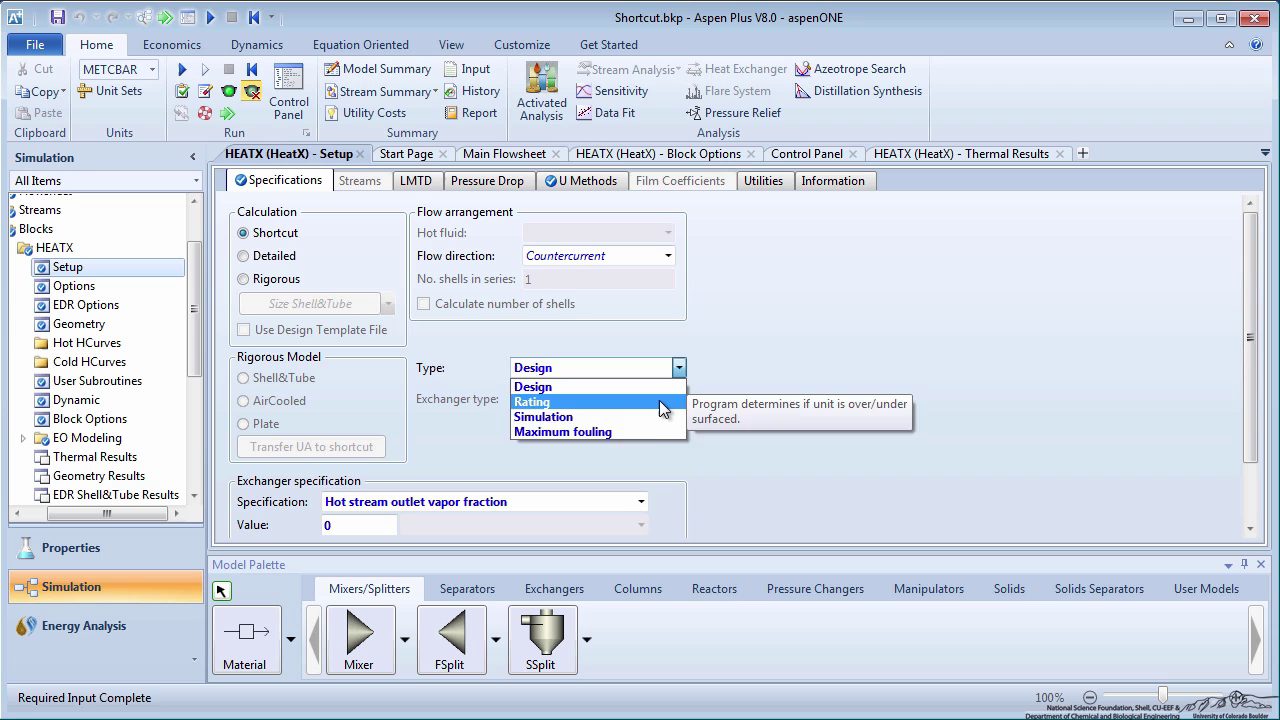
left_click(659, 401)
left_click(270, 257)
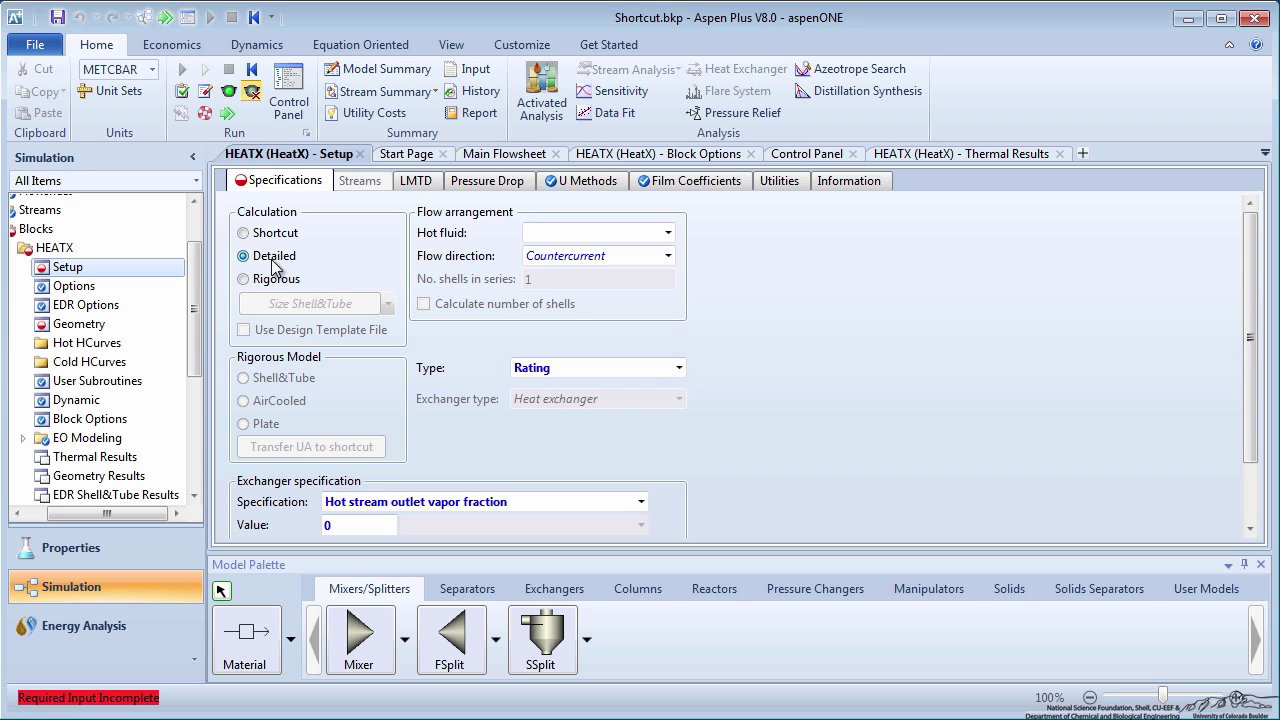
left_click(448, 424)
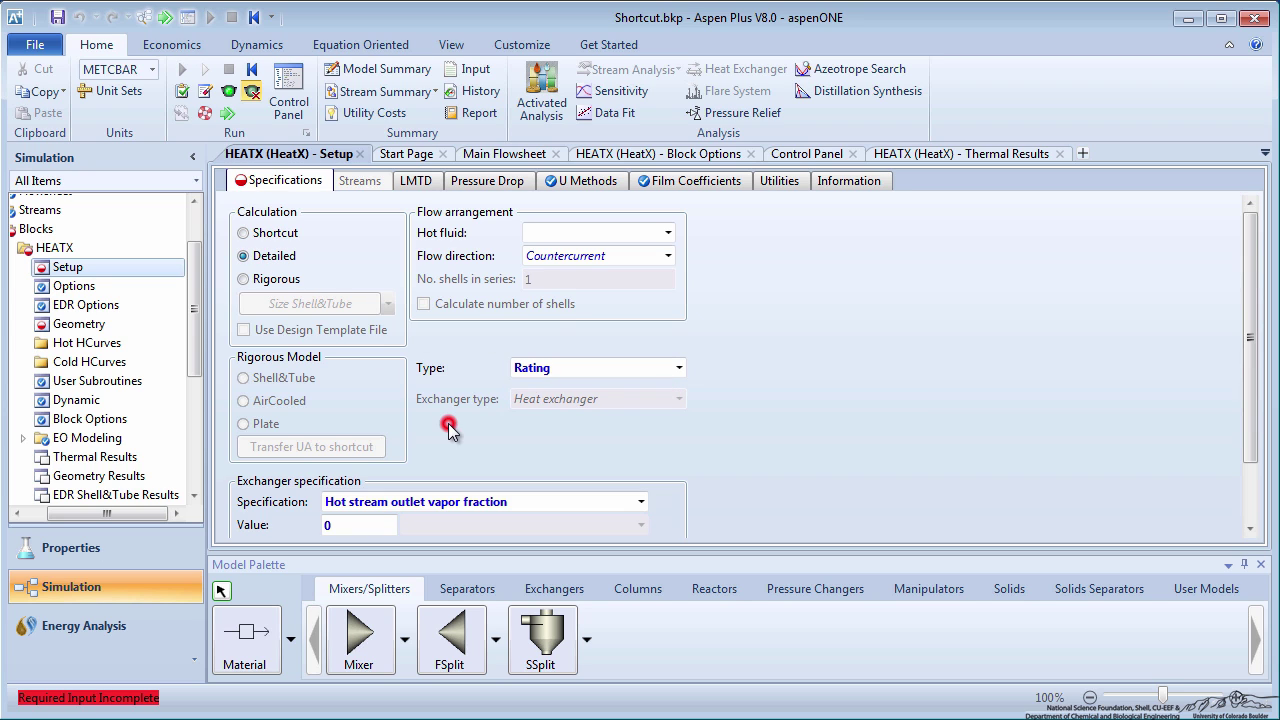
left_click(667, 232)
left_click(645, 267)
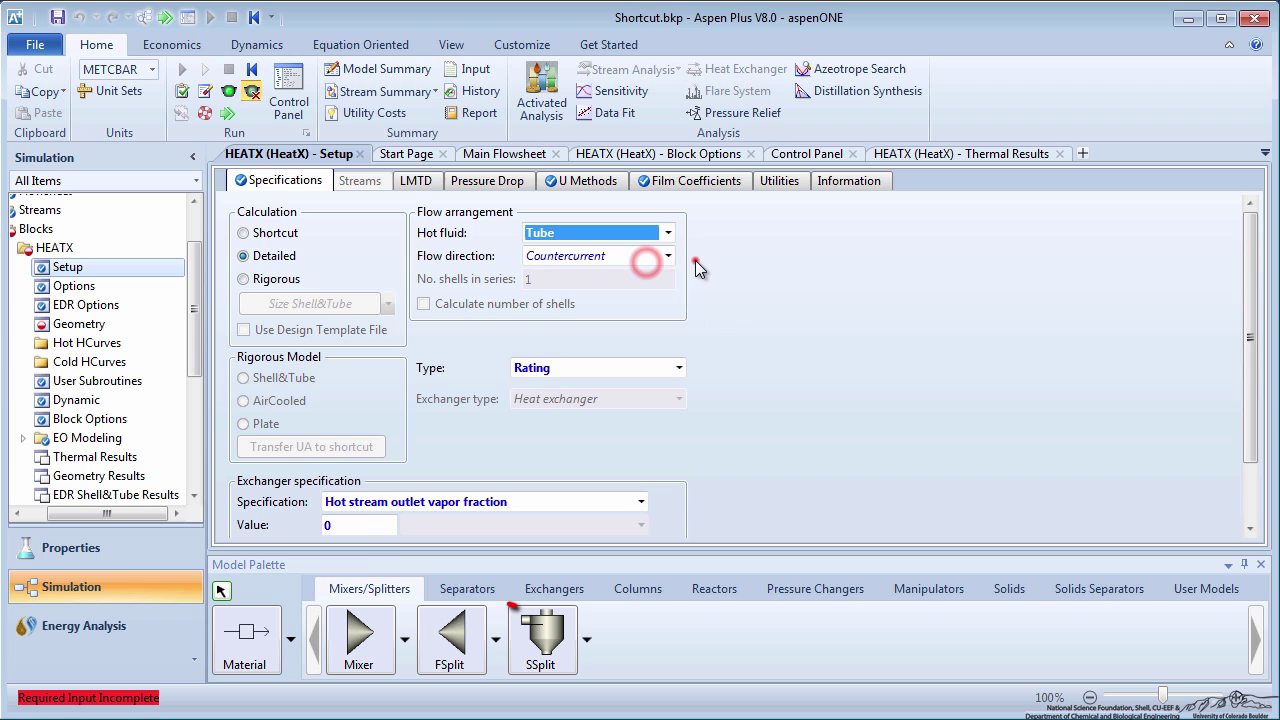
left_click(695, 260)
left_click(166, 20)
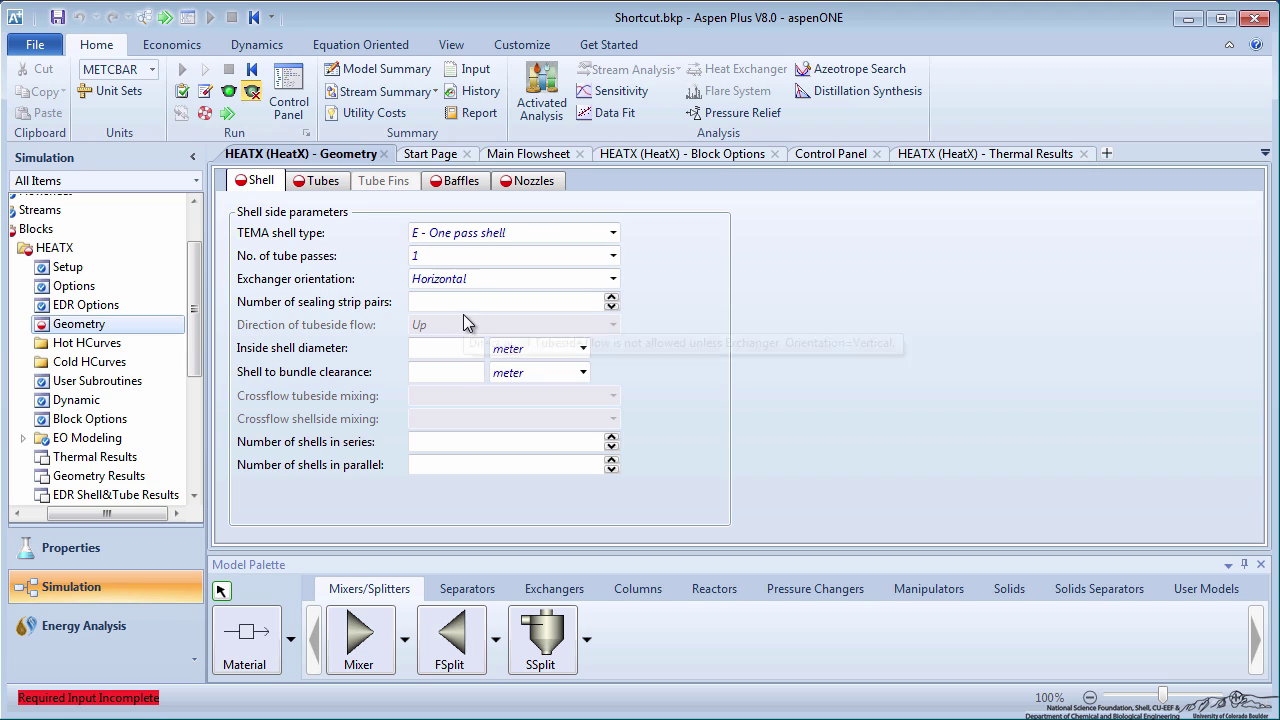
Enter 1 m as the HEATX inside shell diameter.
left_click(464, 347)
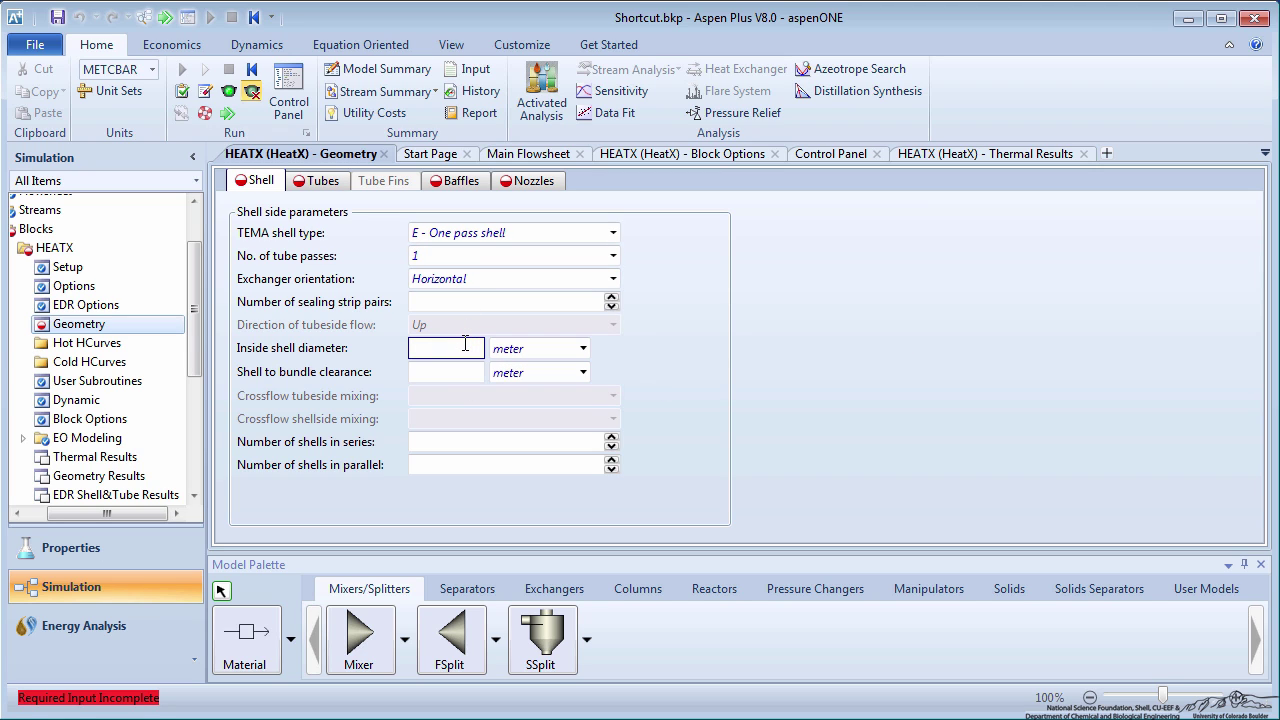
type("1")
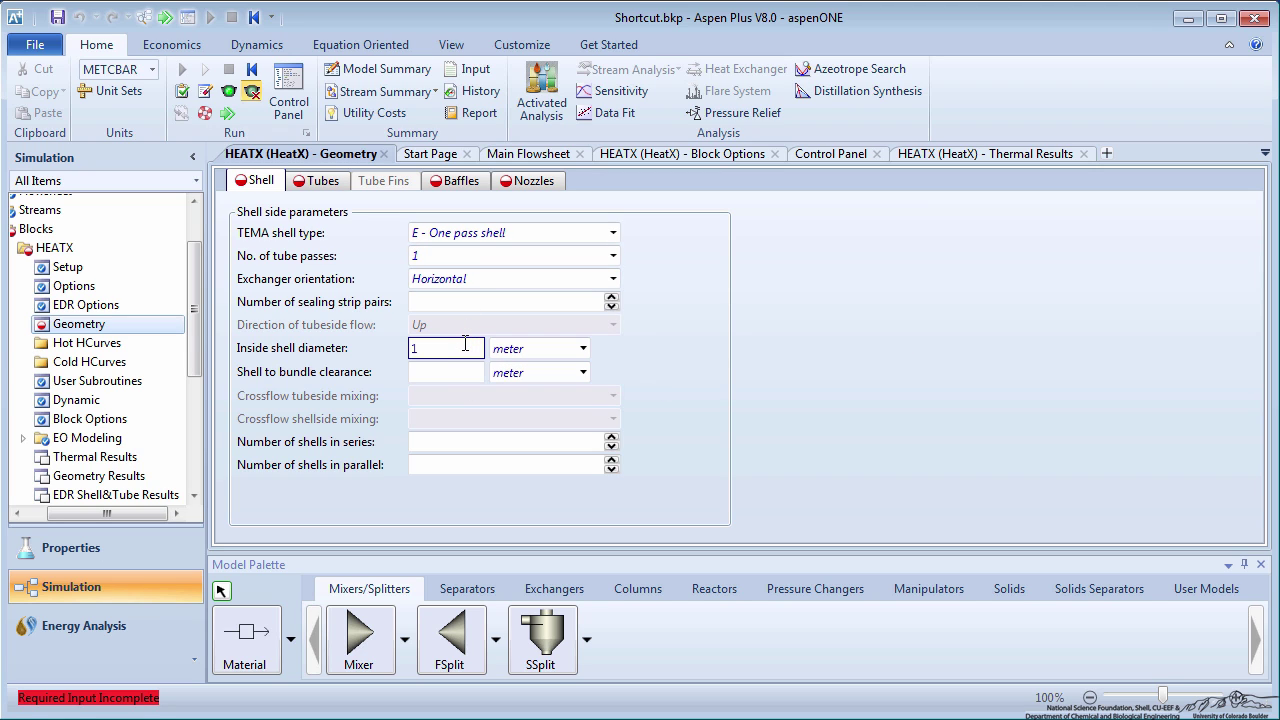
left_click(186, 17)
Enter 300 tubes, 3 m length, 0.031 m pitch, 0.021 m inner and 0.025 m outer diameter.
left_click(359, 287)
type("300")
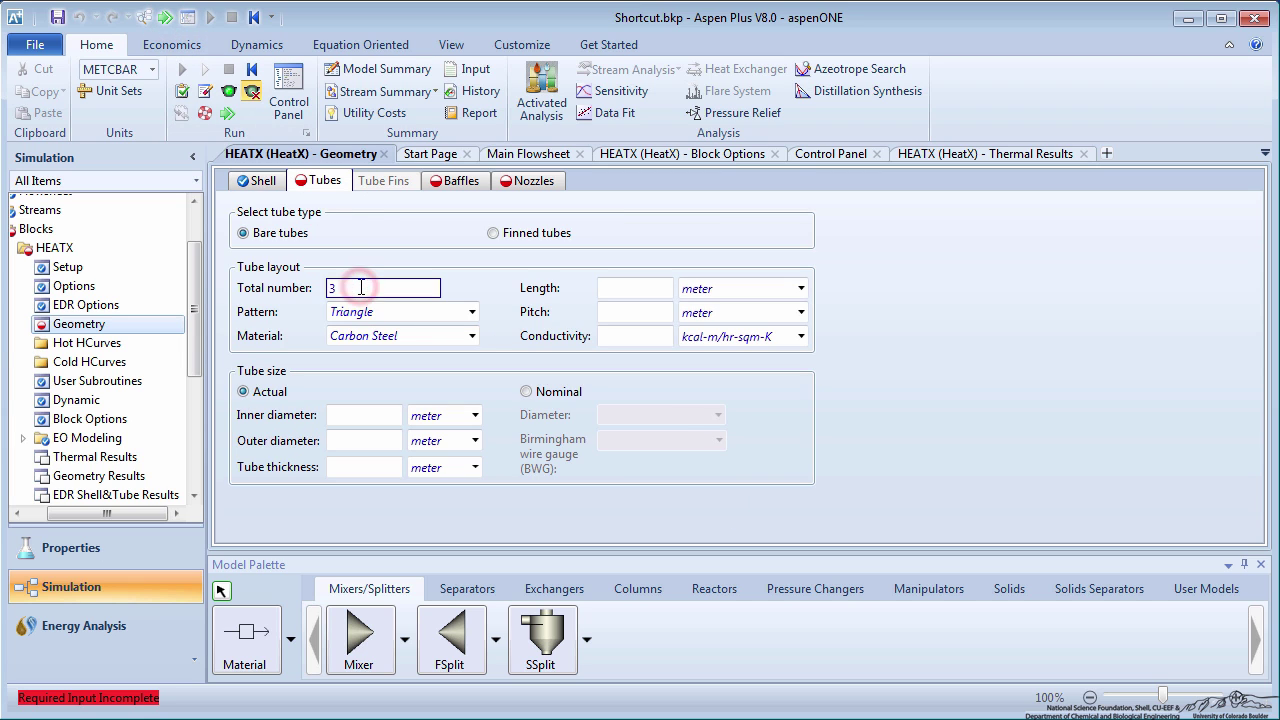
left_click(618, 289)
type("3")
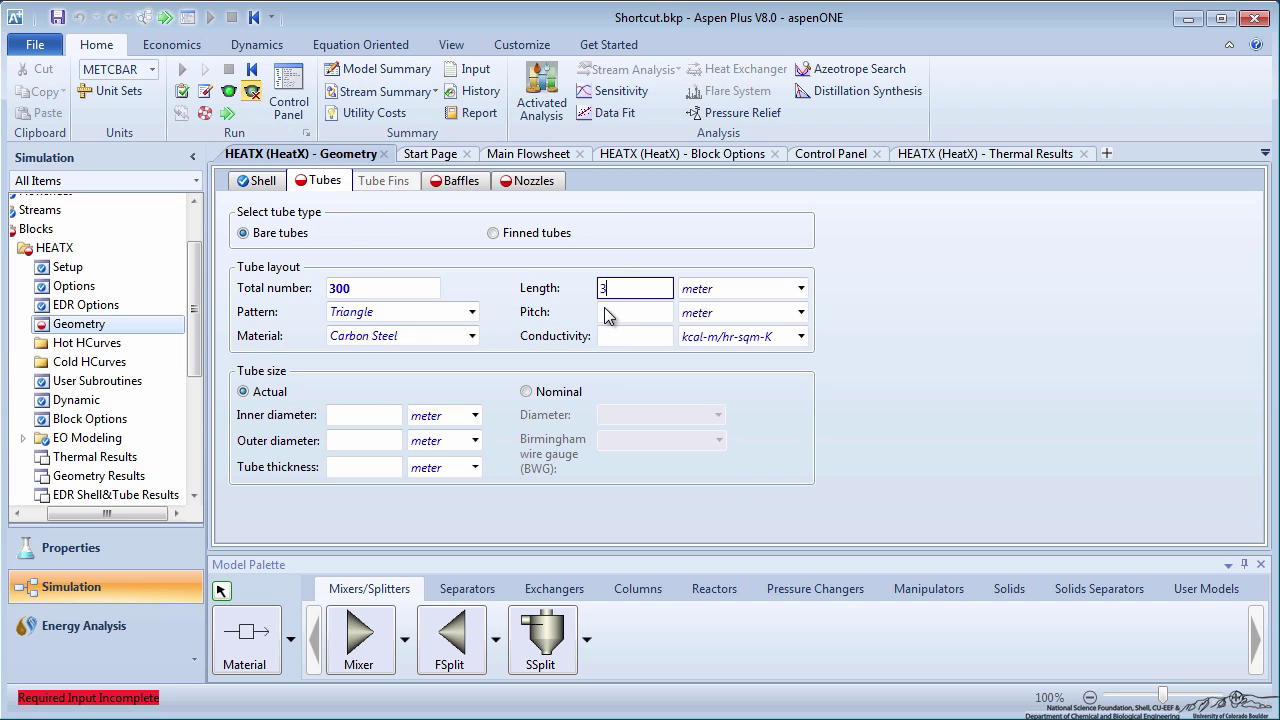
left_click(607, 312)
type("0.031")
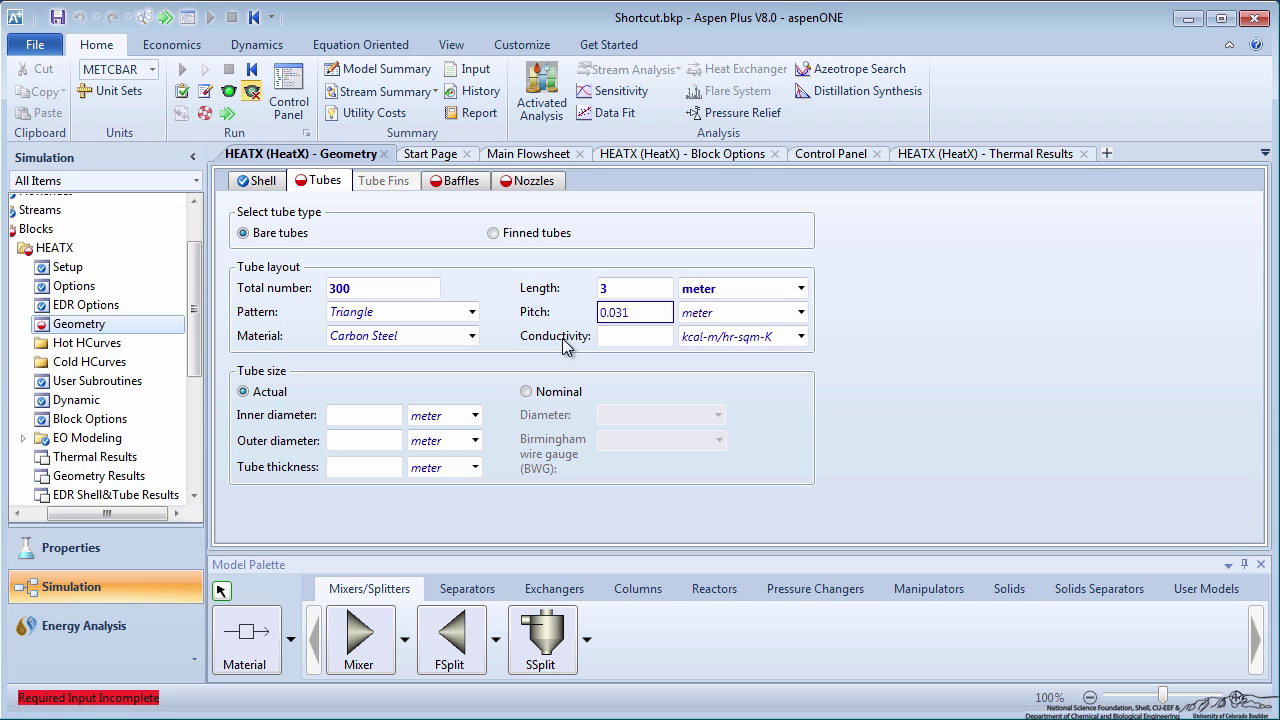
left_click(369, 417)
type("0")
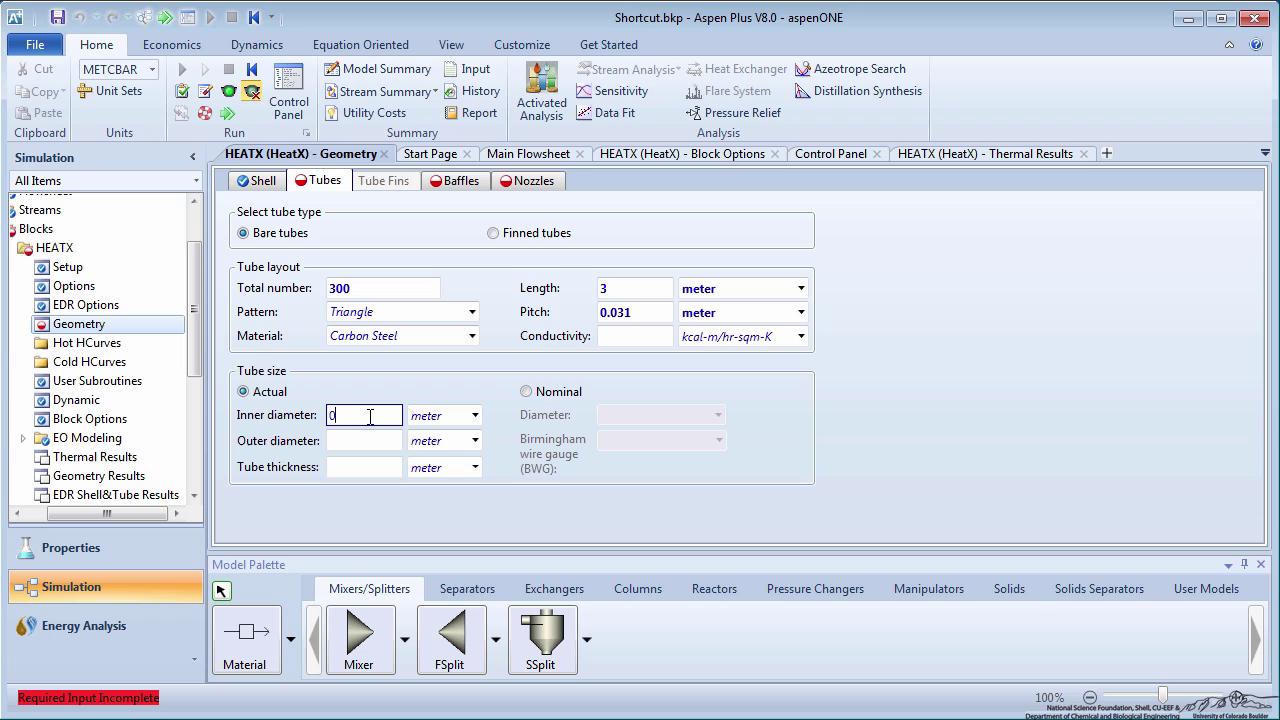
type(".021")
left_click(370, 441)
type("0.025")
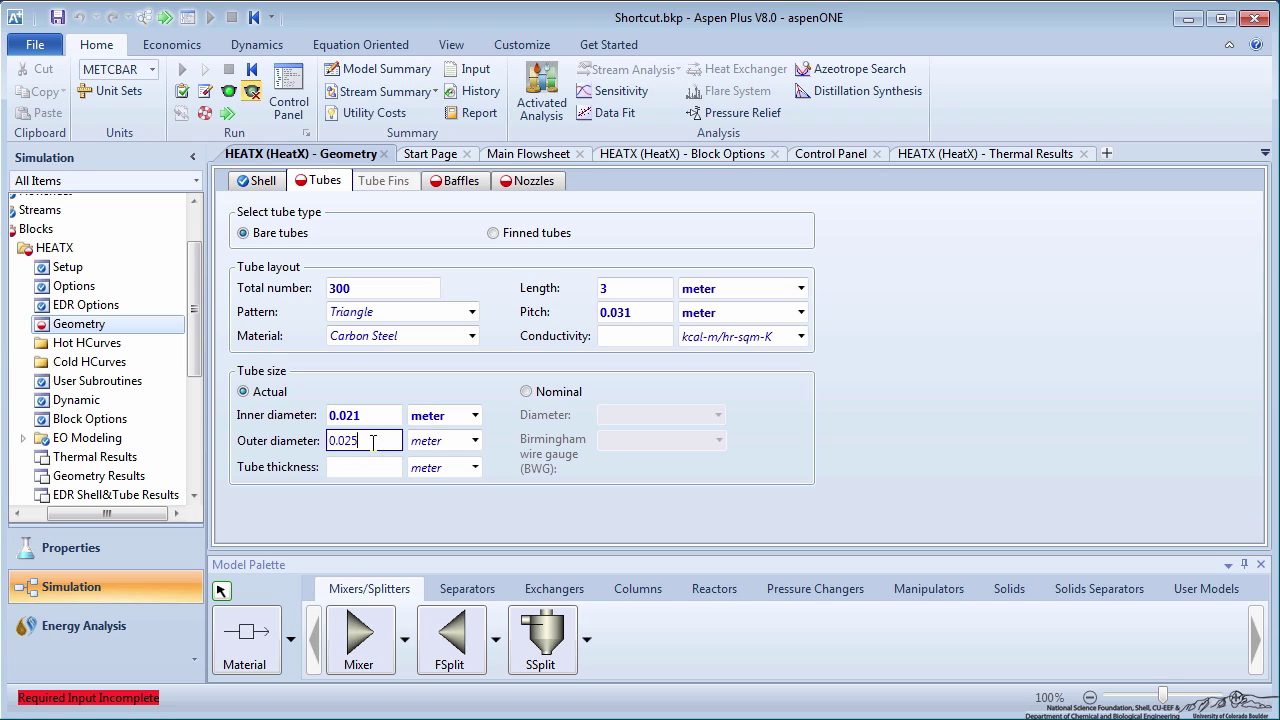
Give HEATX 5 baffles with a 0.15 baffle cut.
left_click(165, 18)
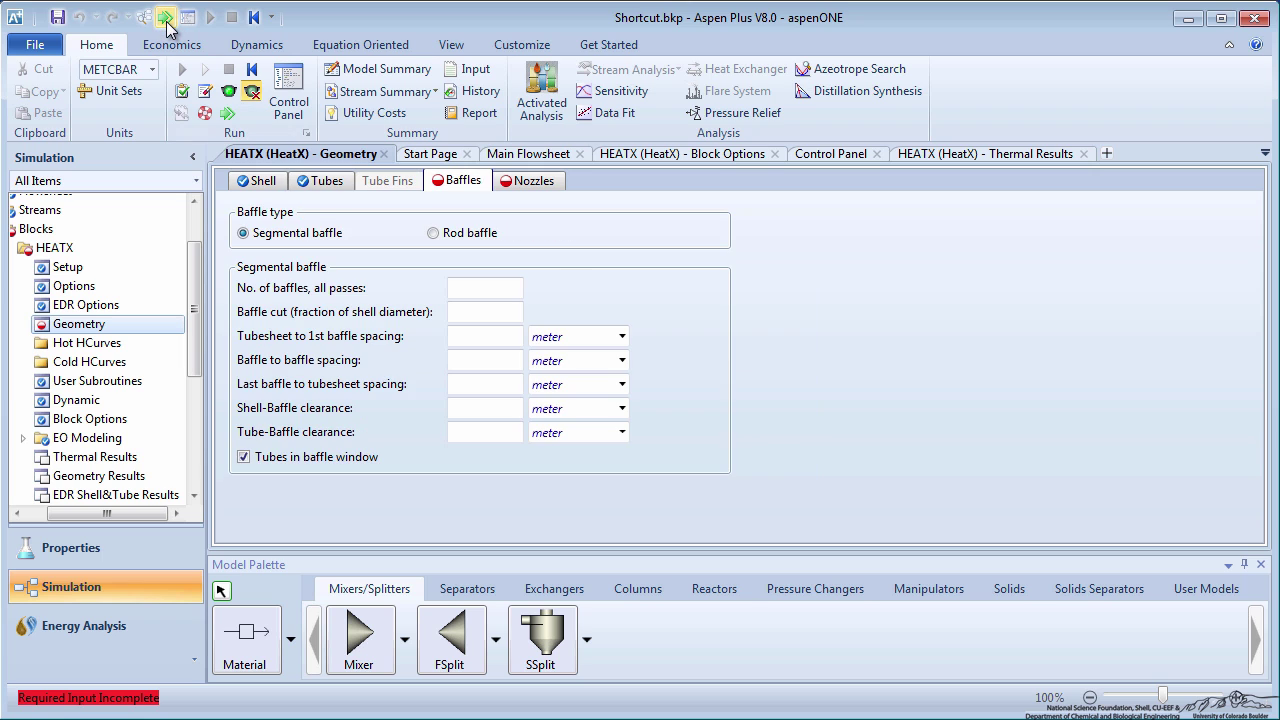
left_click(470, 287)
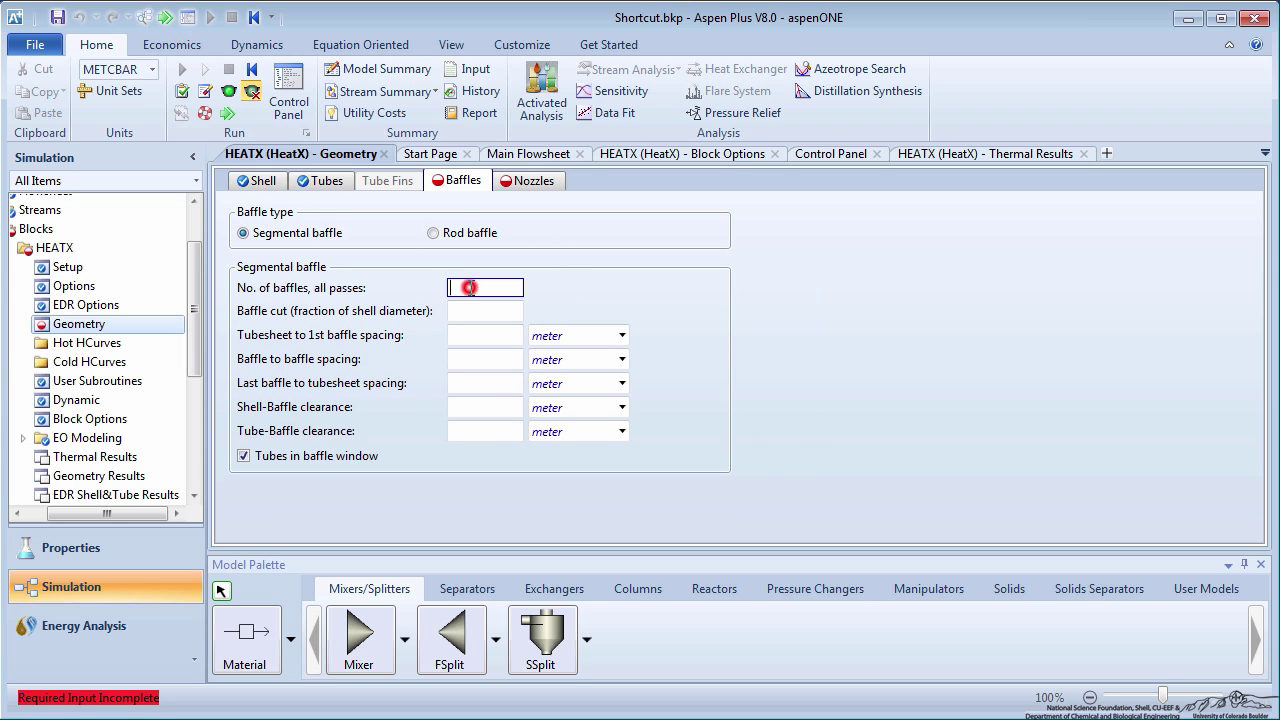
type("5")
left_click(470, 310)
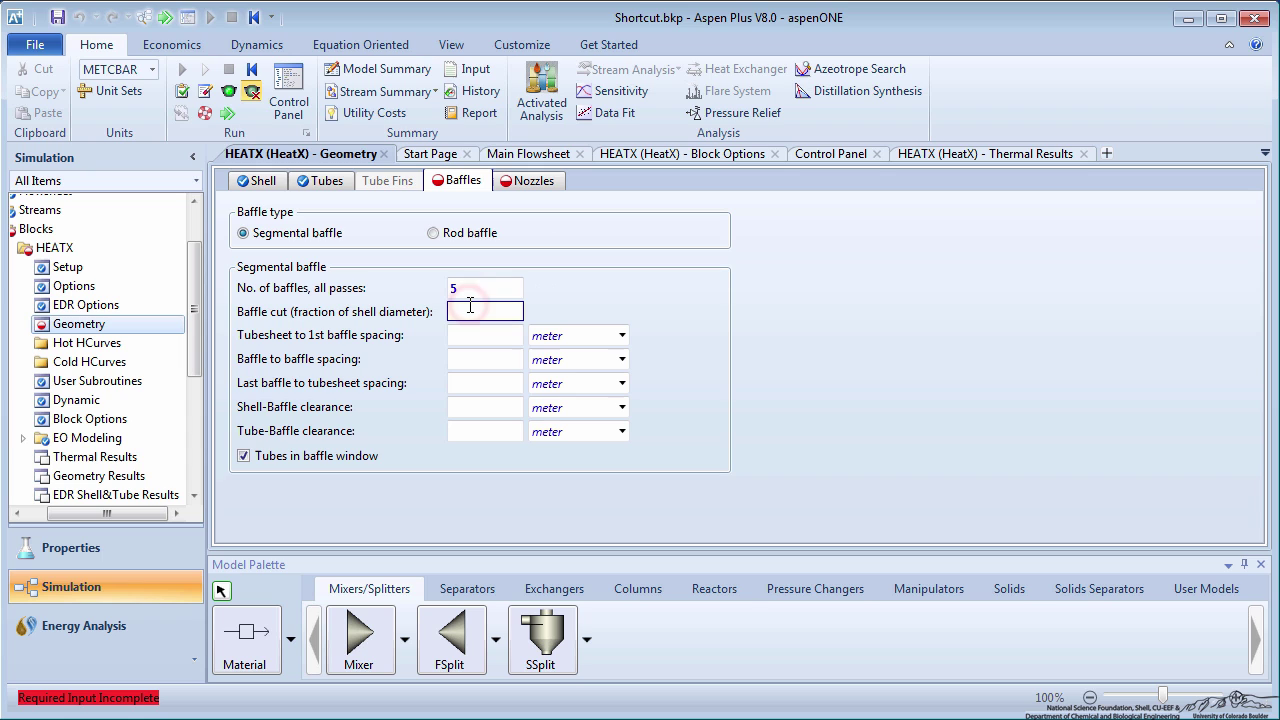
type("0.15")
left_click(563, 303)
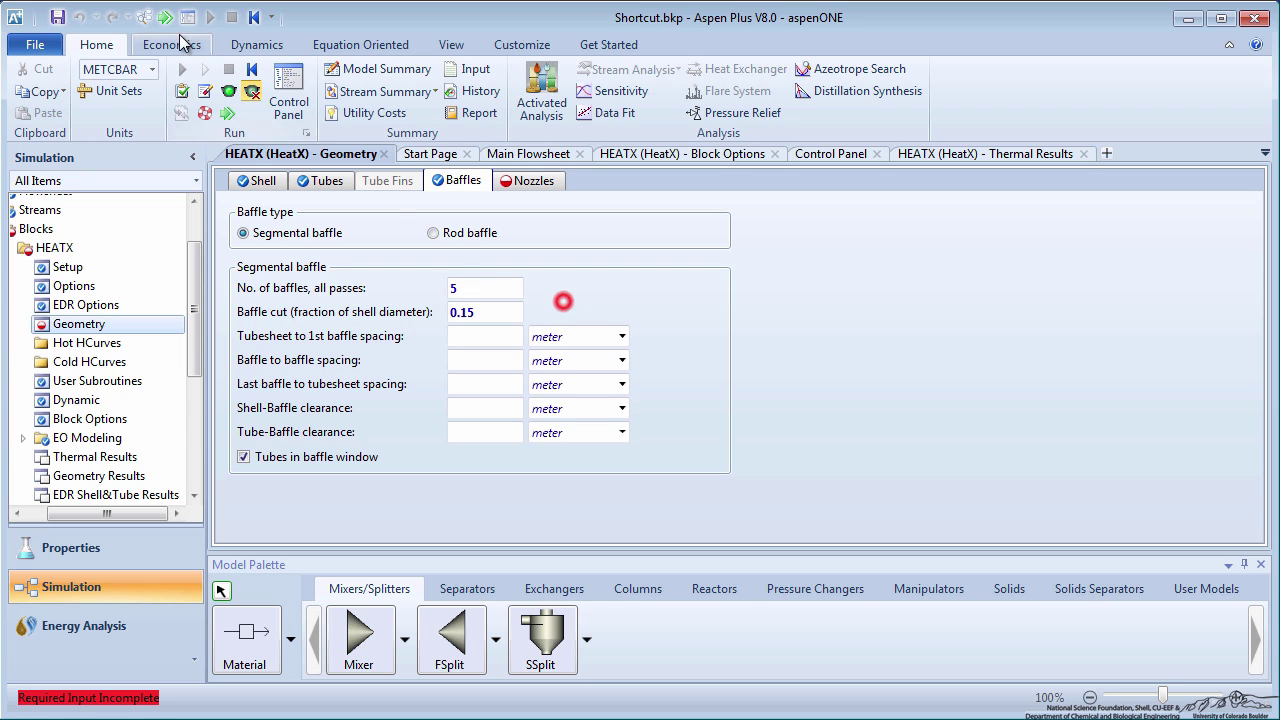
Set all four shell-side and tube-side nozzle diameters to 0.1 m.
left_click(165, 17)
left_click(420, 233)
type("0.1")
left_click(442, 257)
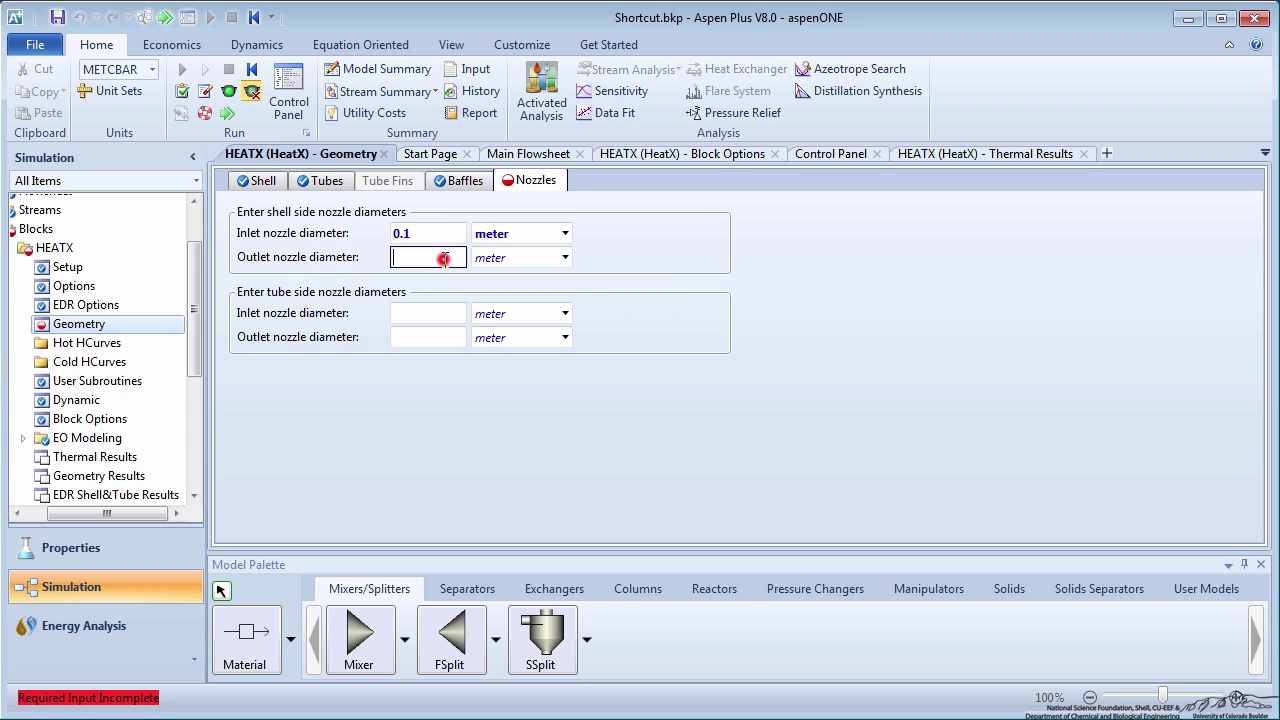
type("0.1")
left_click(454, 313)
type("0.1")
left_click(449, 337)
type("0.1")
left_click(452, 392)
Run the rating simulation and dismiss the Economic Analysis popup.
left_click(165, 17)
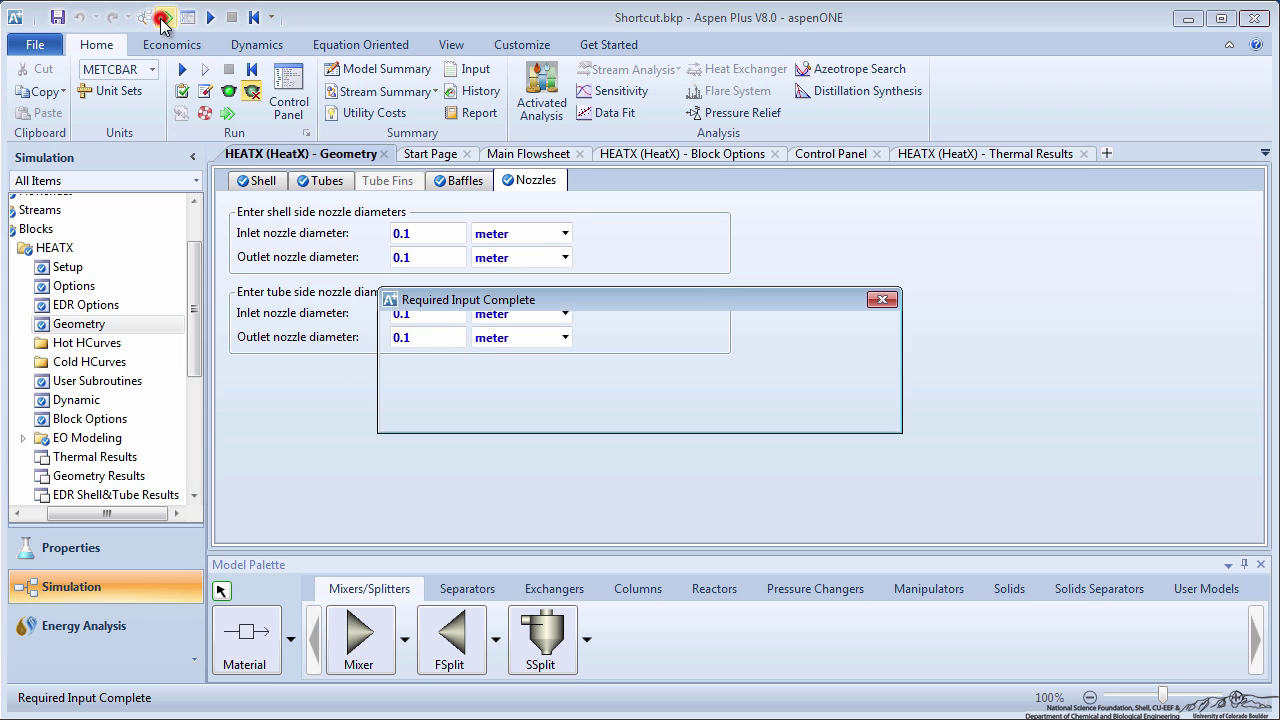
left_click(756, 409)
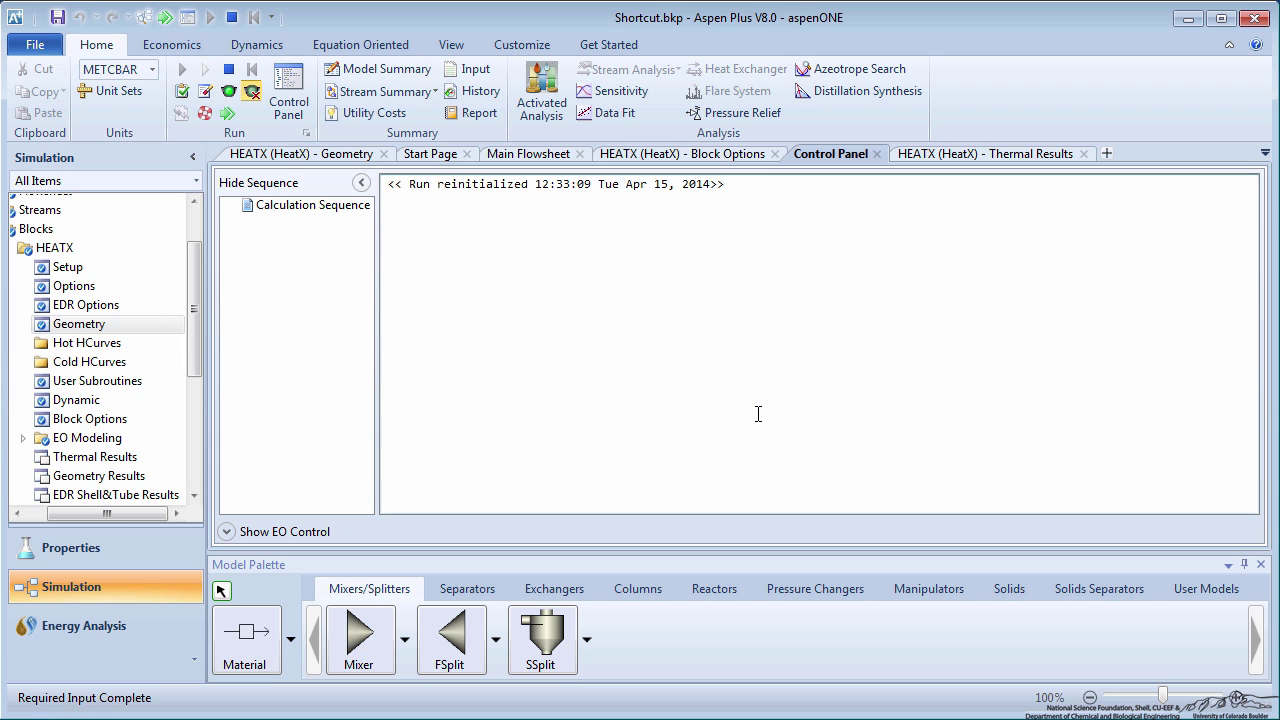
left_click(700, 547)
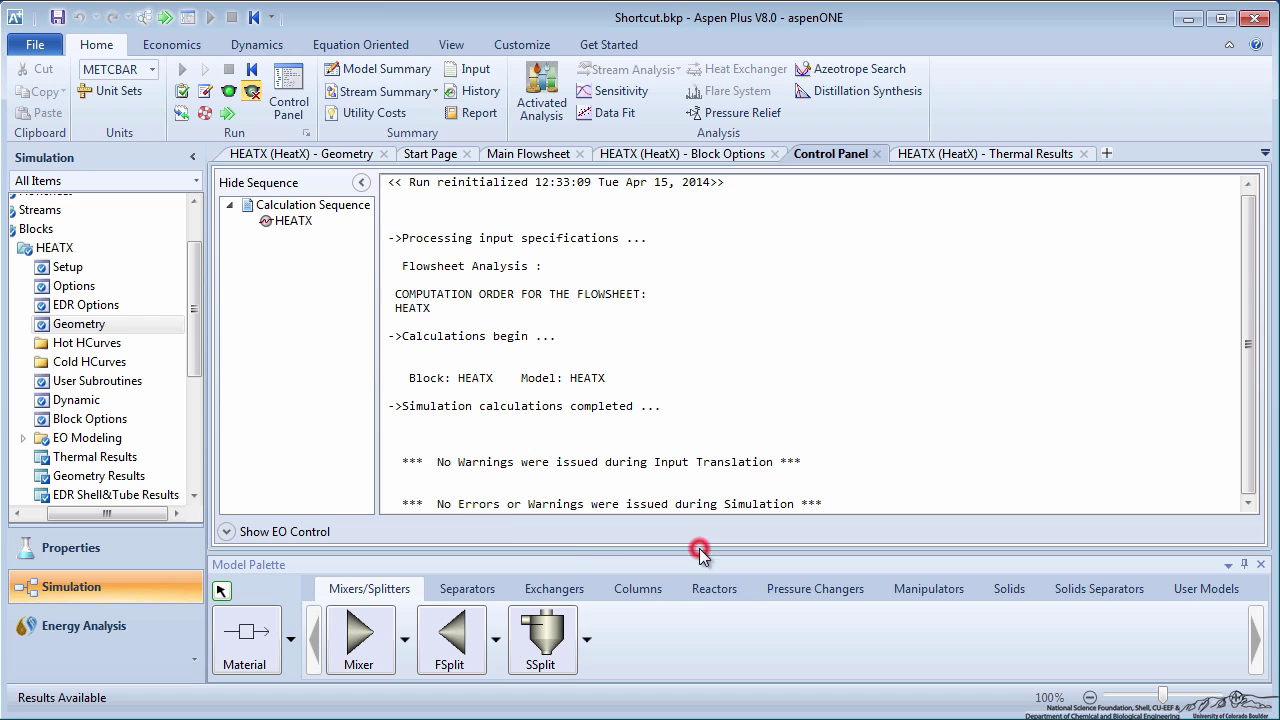
Check HEATX thermal results: 42.294 sqm required vs 70.6858 sqm actual, 67.1297% over design.
left_click(150, 460)
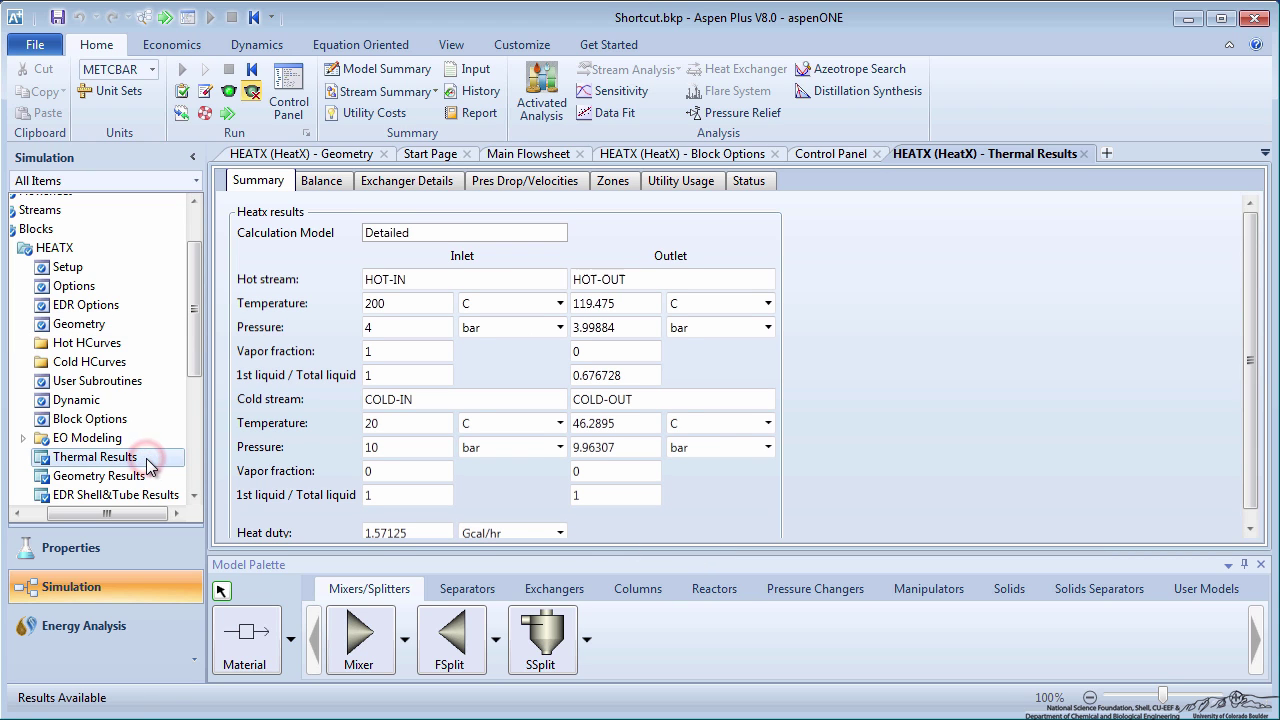
scroll(861, 430, "down", 1)
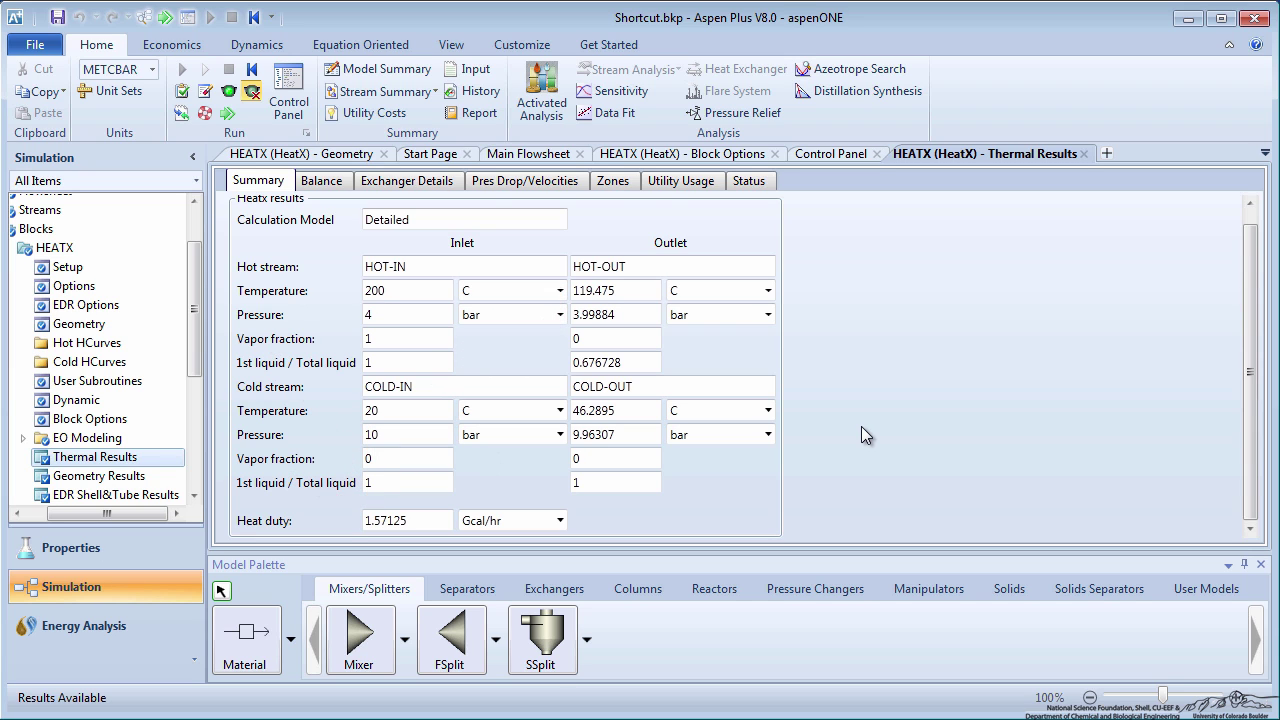
left_click(422, 184)
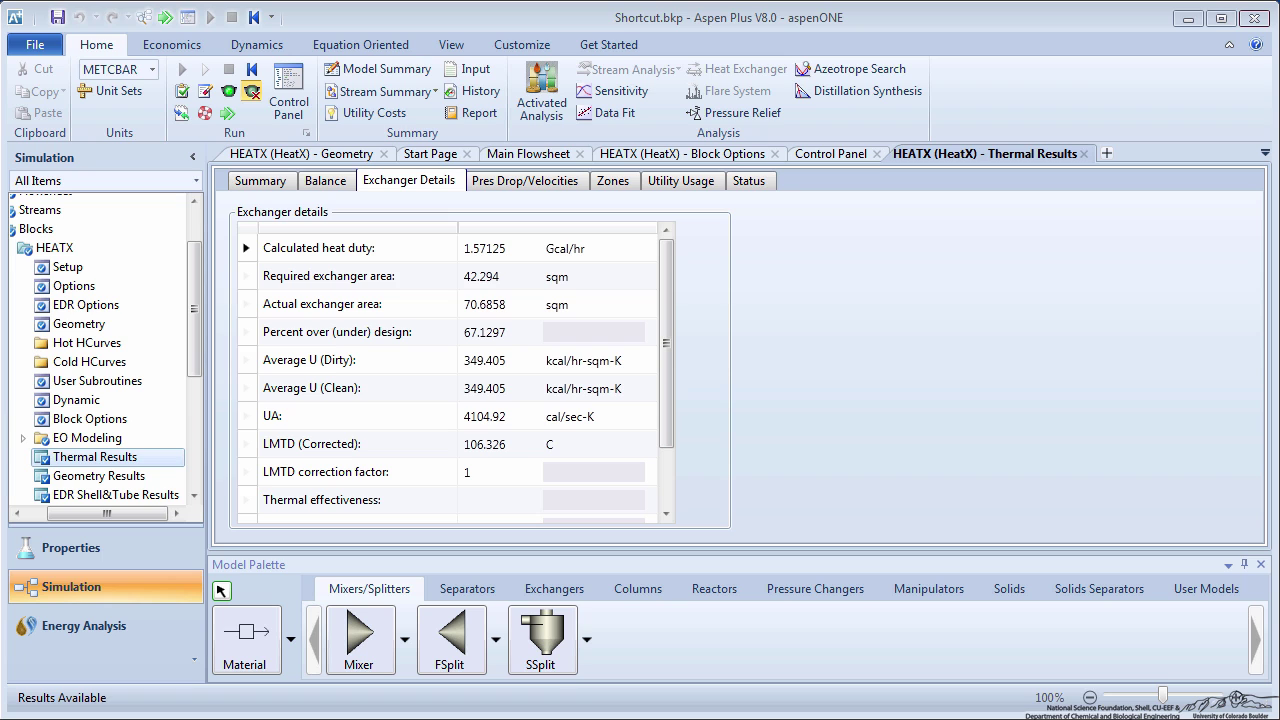
Reinitialize and change the HEATX exchanger type from Rating to Simulation.
left_click(254, 17)
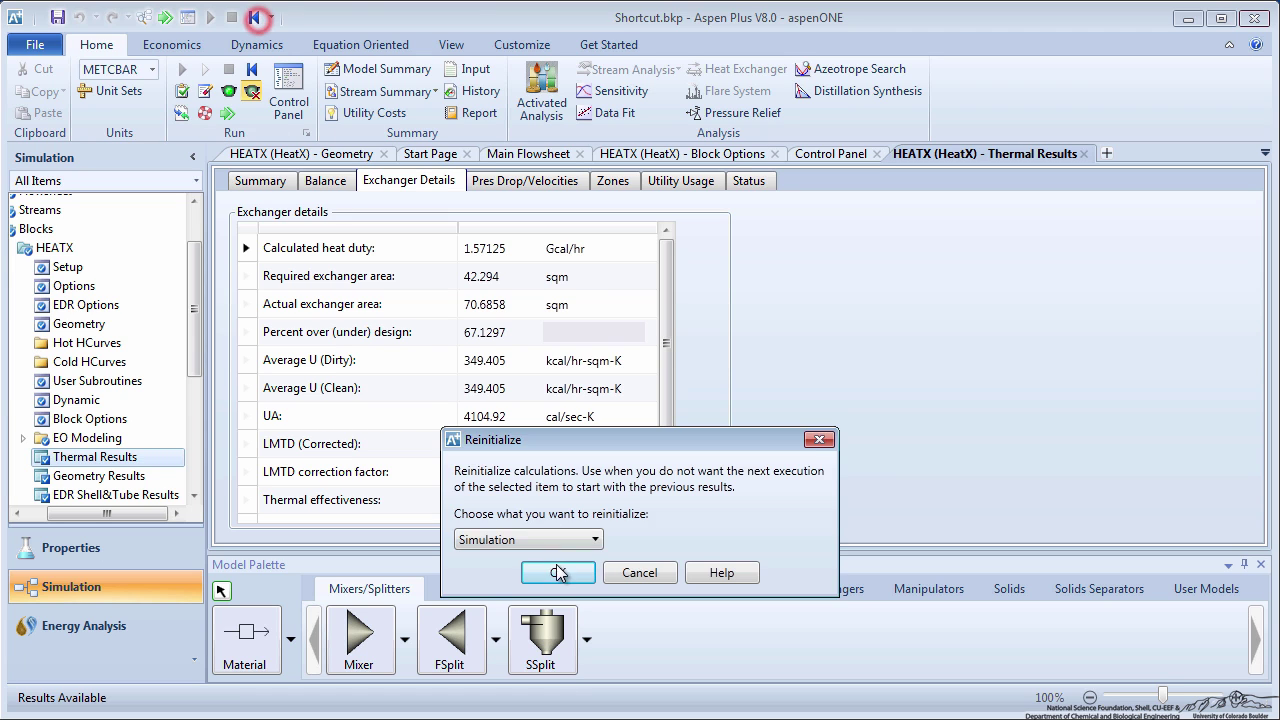
left_click(560, 570)
left_click(119, 266)
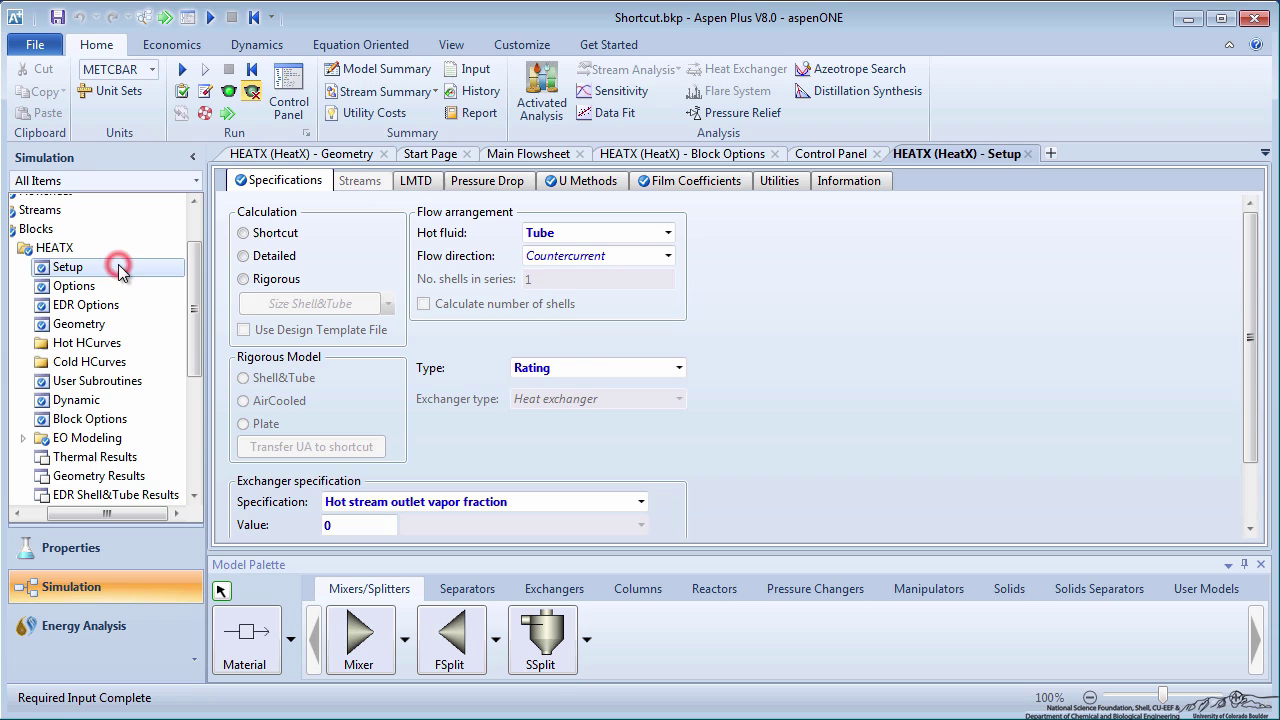
left_click(677, 368)
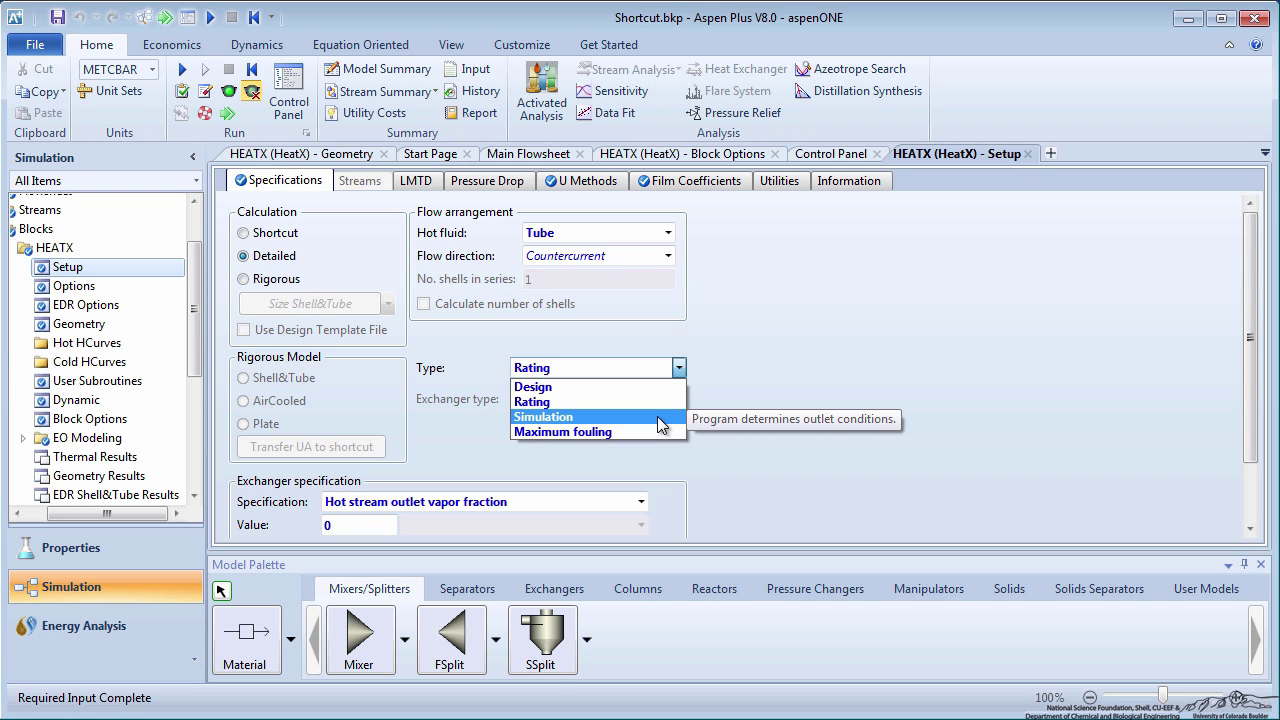
left_click(657, 416)
Rerun the simulation and dismiss the economic analysis suggestion.
left_click(166, 18)
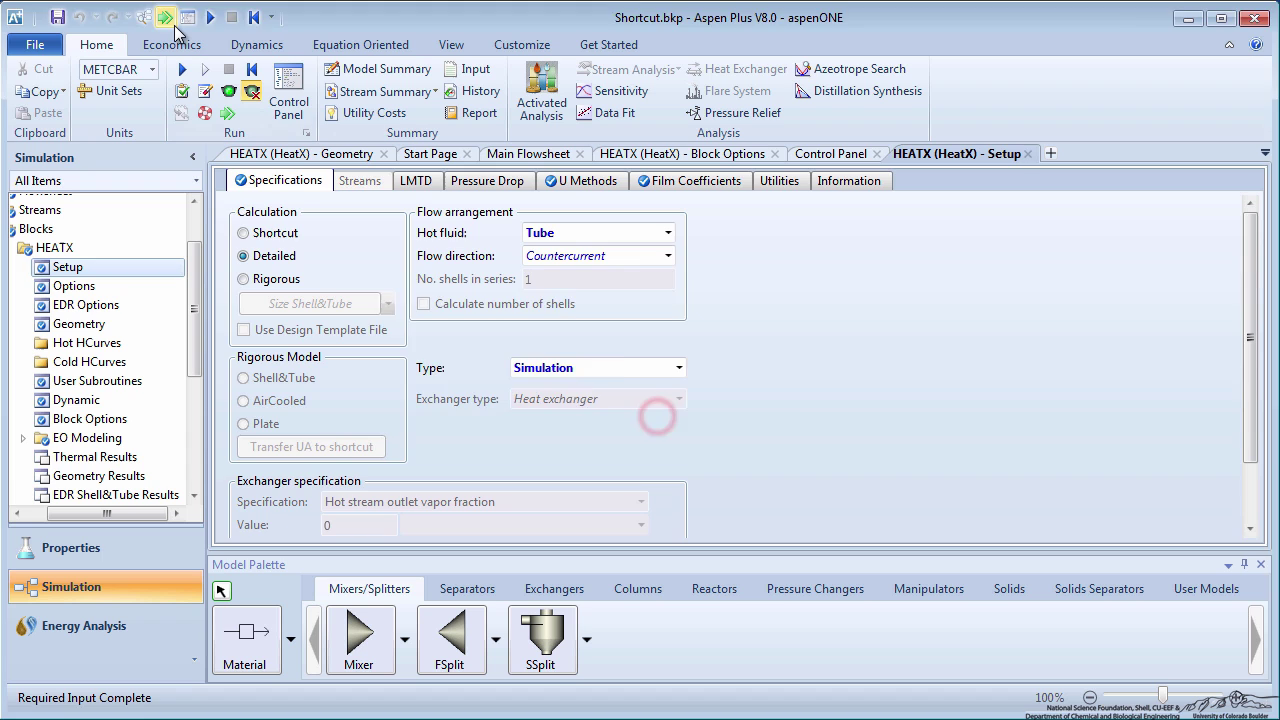
left_click(754, 409)
left_click(723, 547)
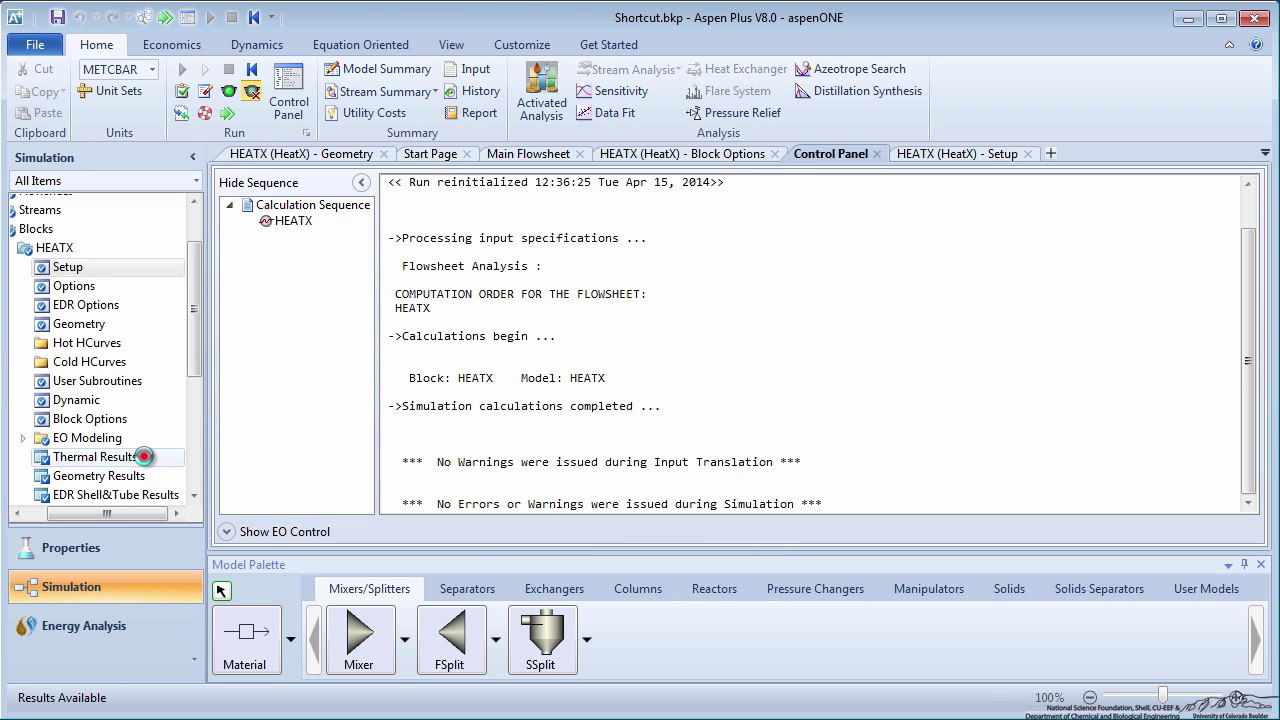
Review the HEATX summary: 88.3612 C hot outlet, 49.4313 C cold outlet, 1.75908 Gcal/hr duty.
double_click(140, 456)
scroll(899, 460, "down", 1)
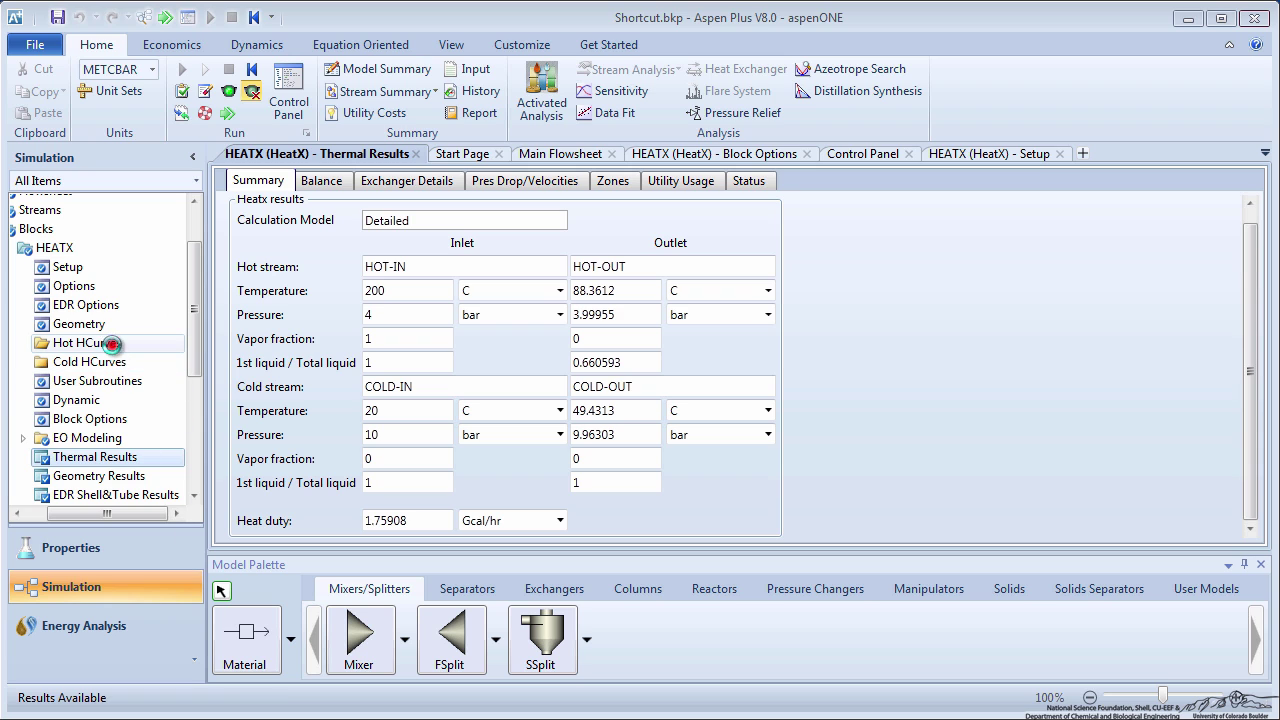
Create hot heating curve 1 for HEATX.
left_click(112, 344)
left_click(318, 232)
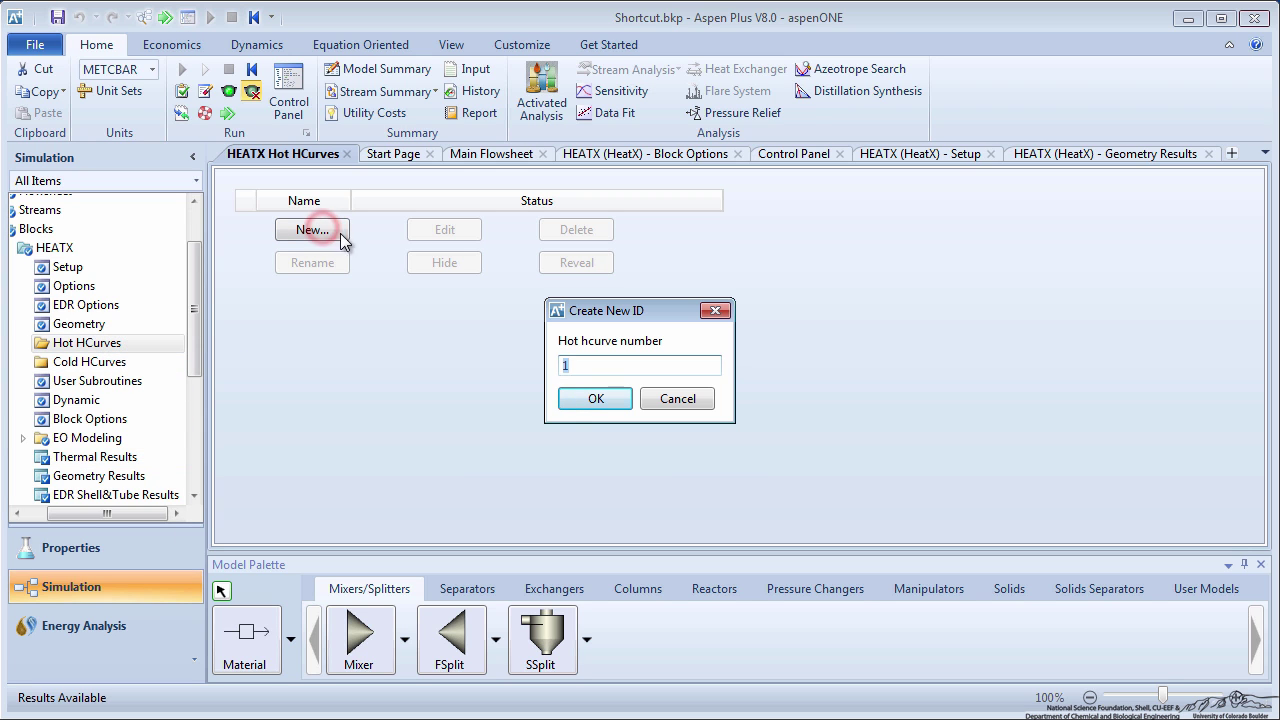
left_click(597, 402)
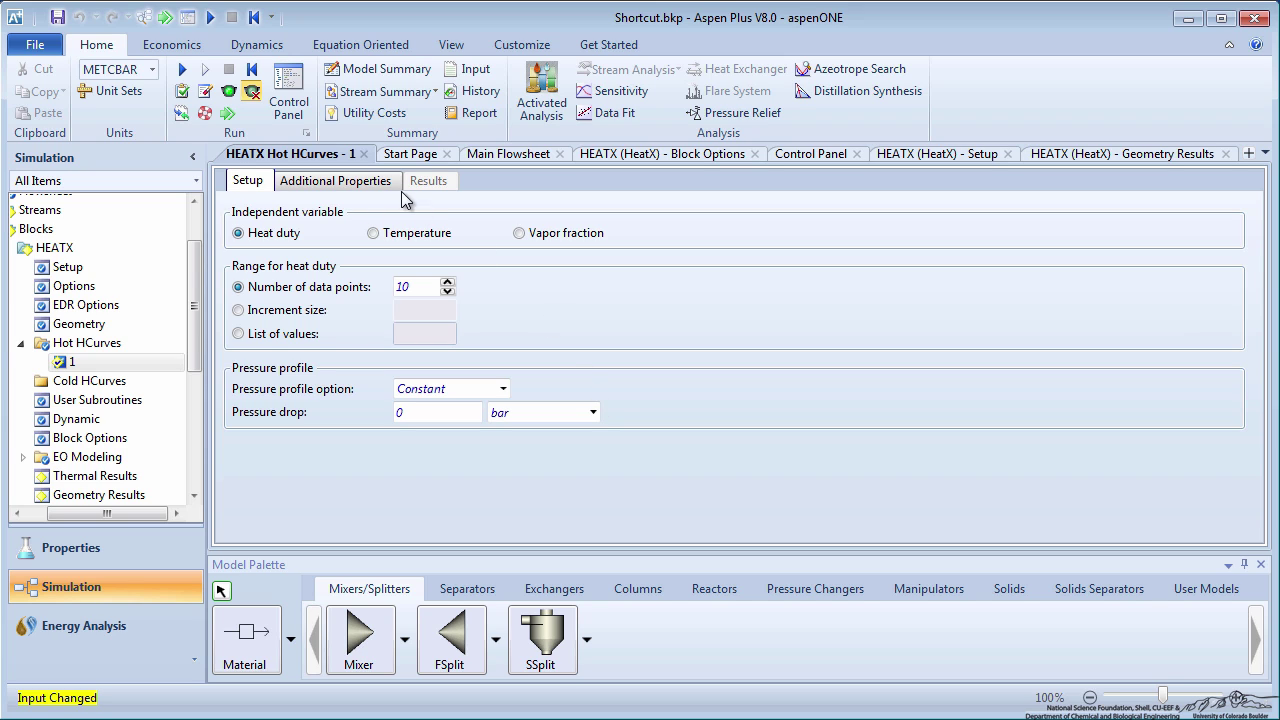
Rerun the simulation and show hot curve 1's tabulated duty, temperature and vapor fraction results.
left_click(166, 19)
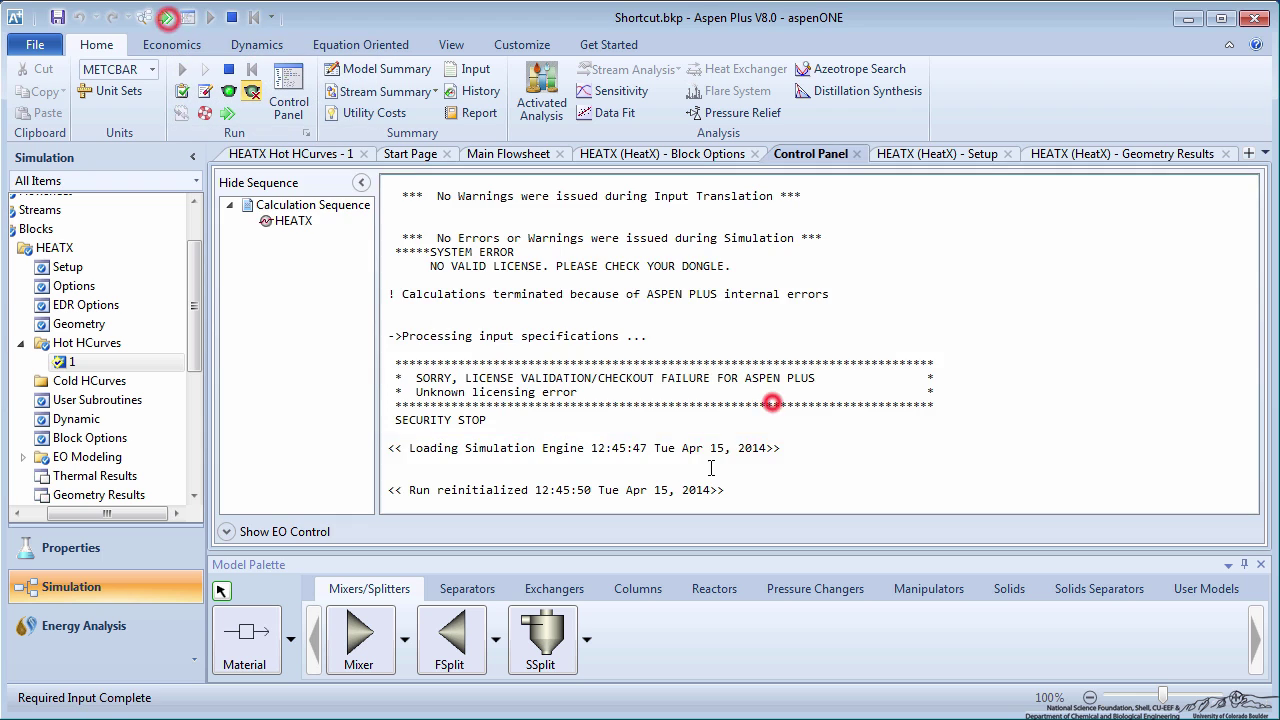
left_click(708, 467)
left_click(65, 361)
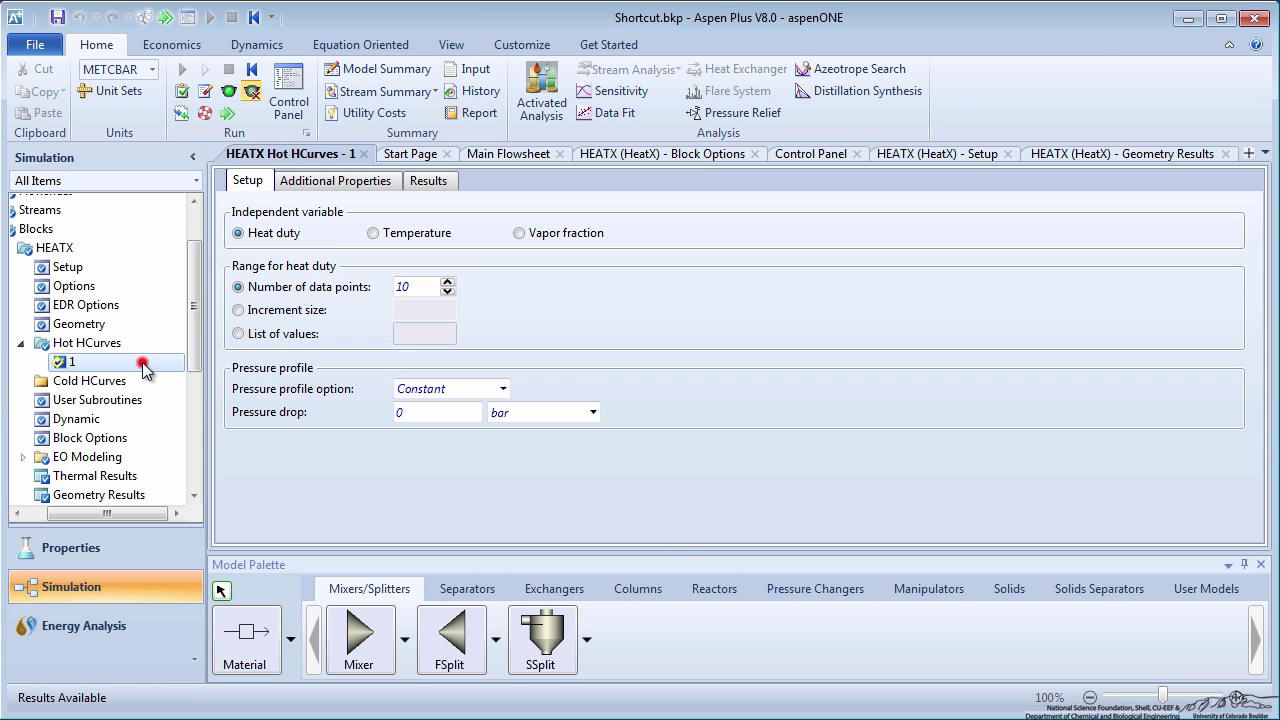
left_click(429, 180)
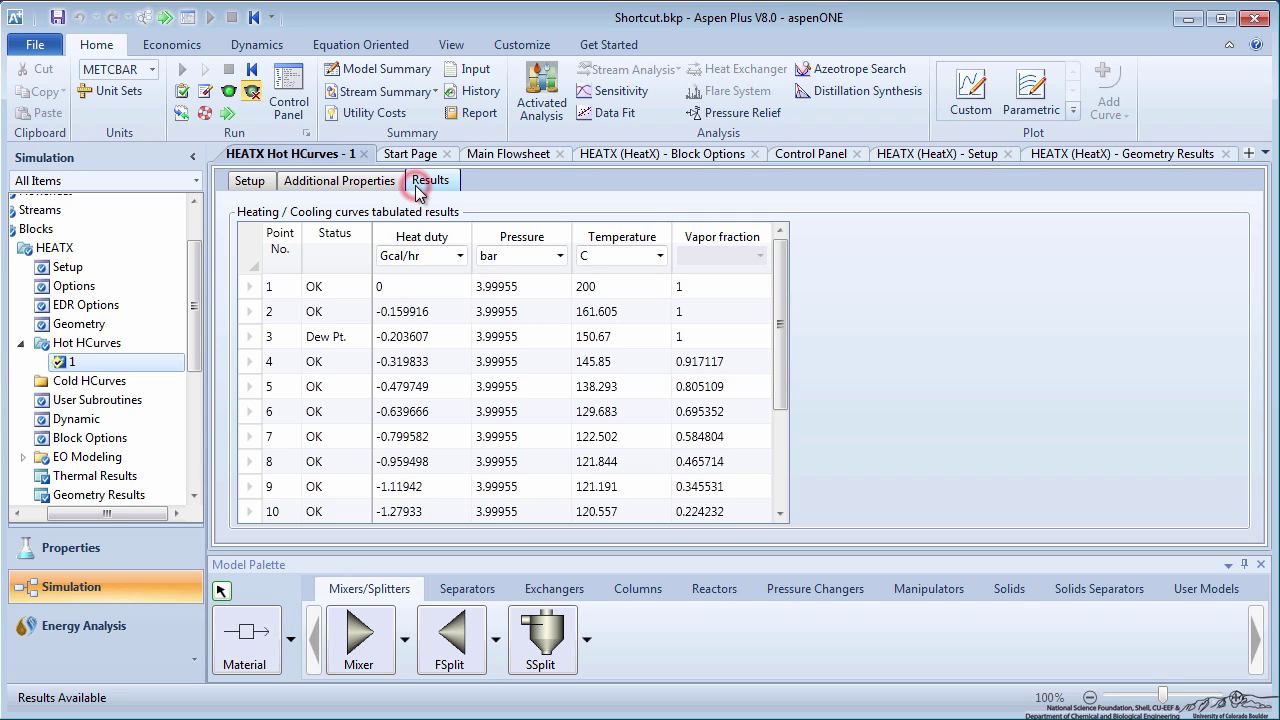
Create a custom plot of heat duty, vapor fraction and temperature (C) for hot curve 1.
left_click(970, 90)
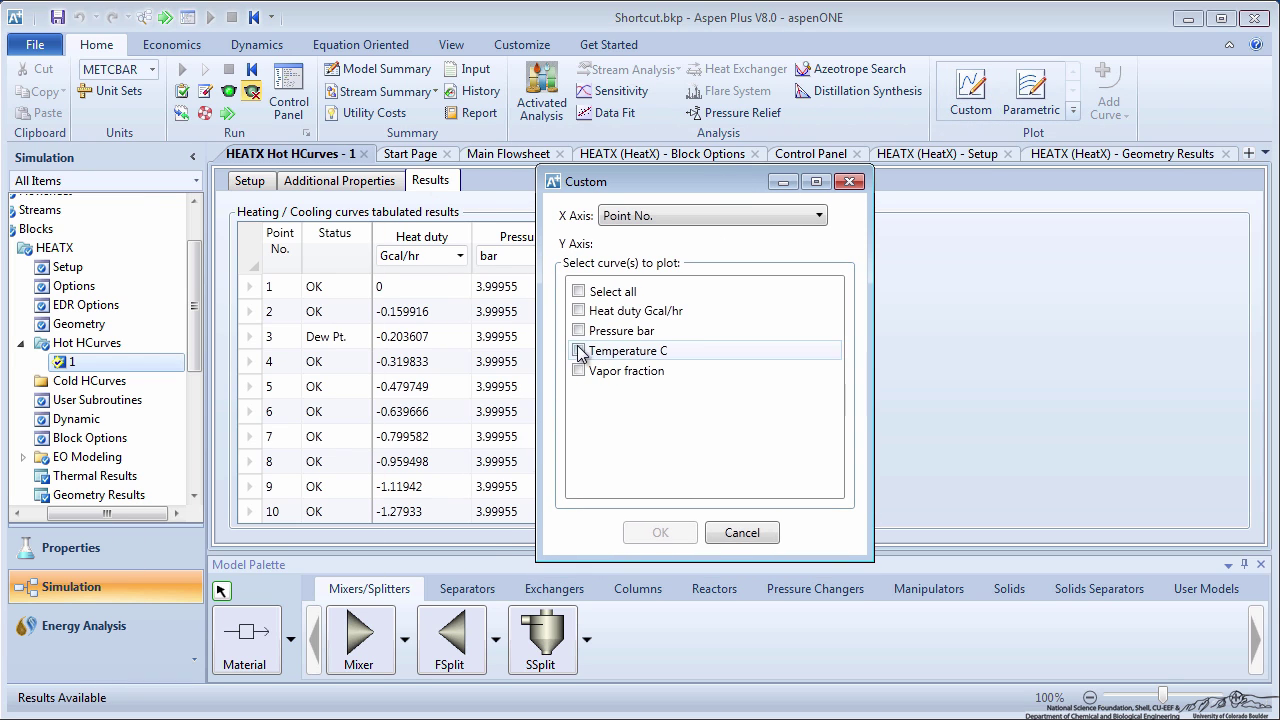
left_click(578, 311)
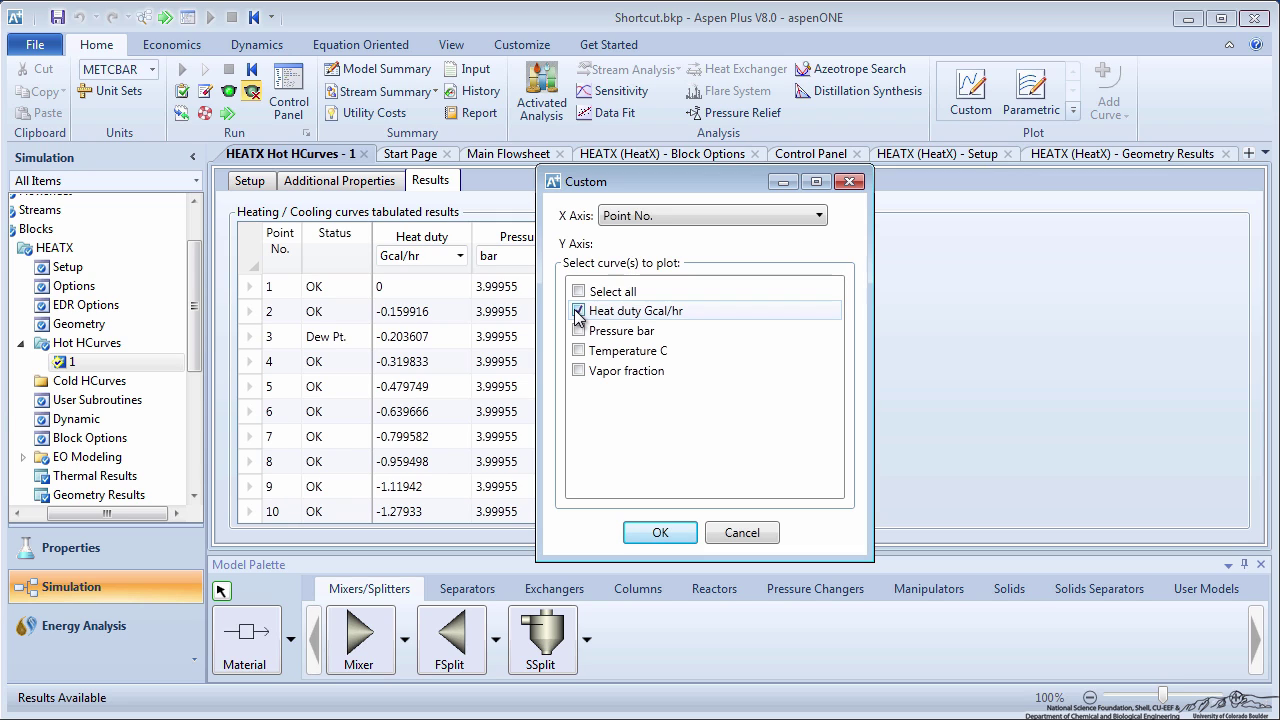
left_click(578, 371)
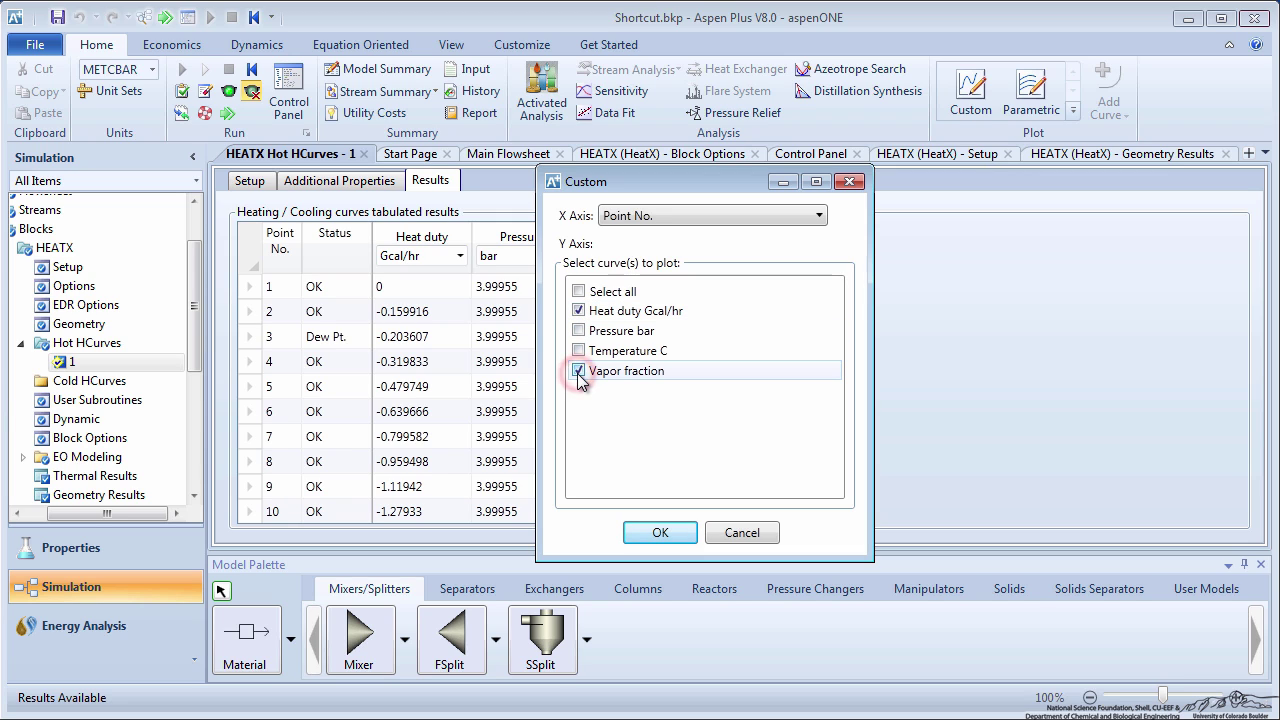
left_click(578, 350)
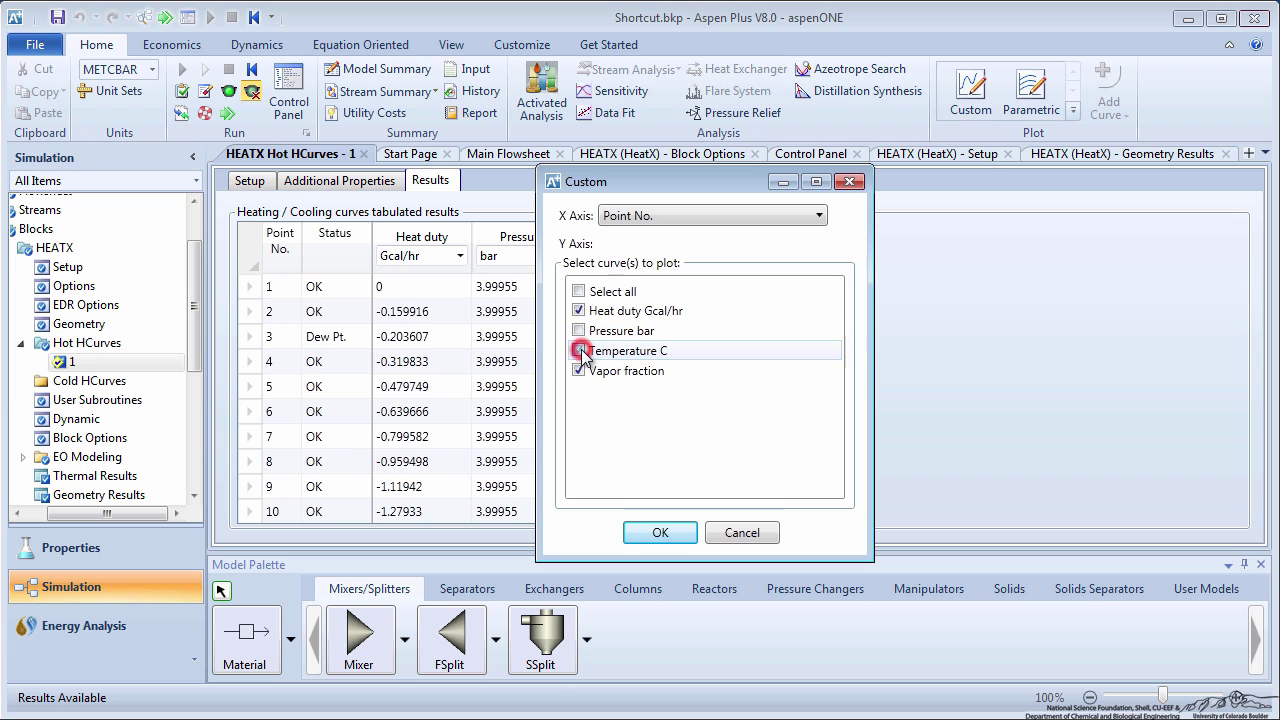
left_click(657, 527)
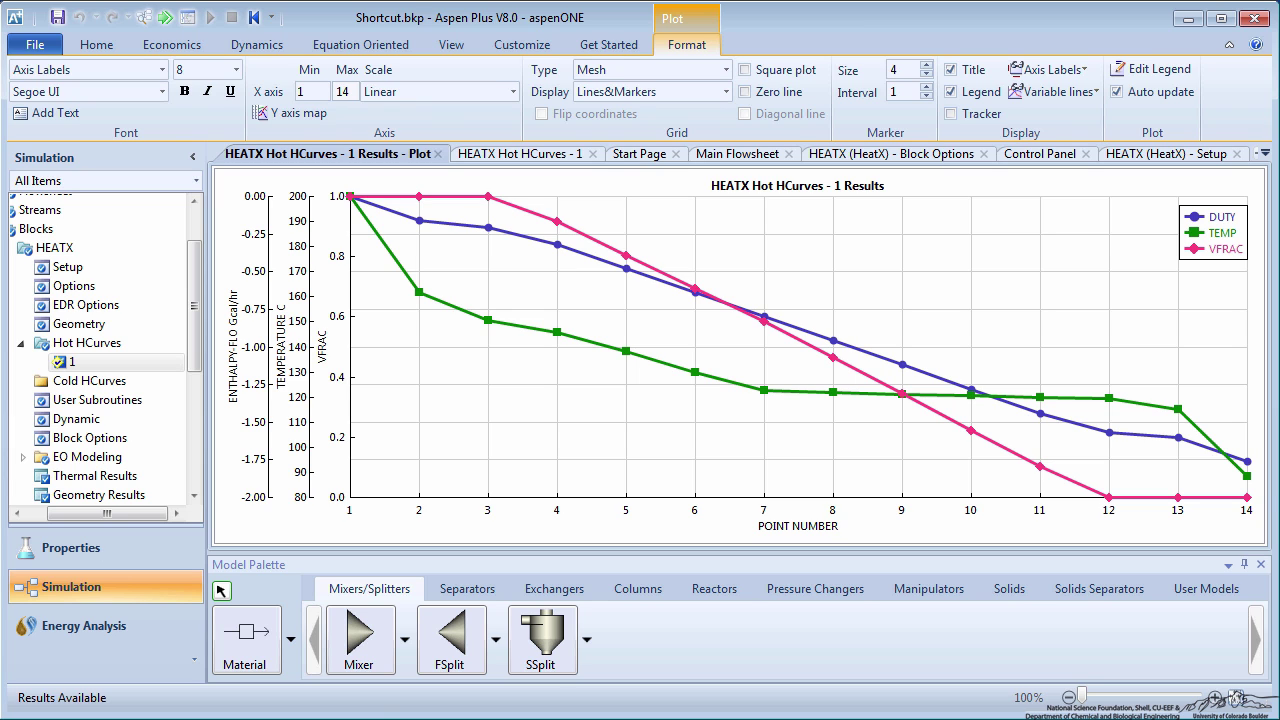
Add cold heating curve 1 to the HEATX block and rerun the simulation.
left_click(125, 378)
left_click(347, 229)
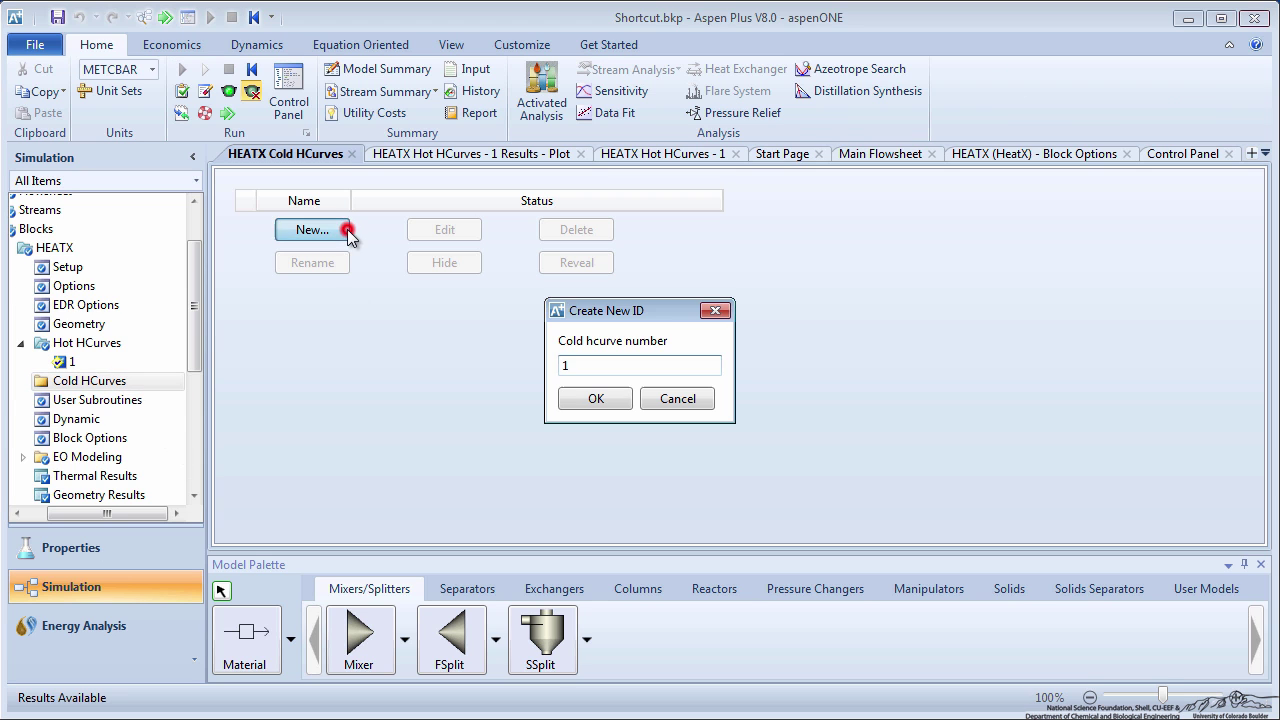
left_click(584, 399)
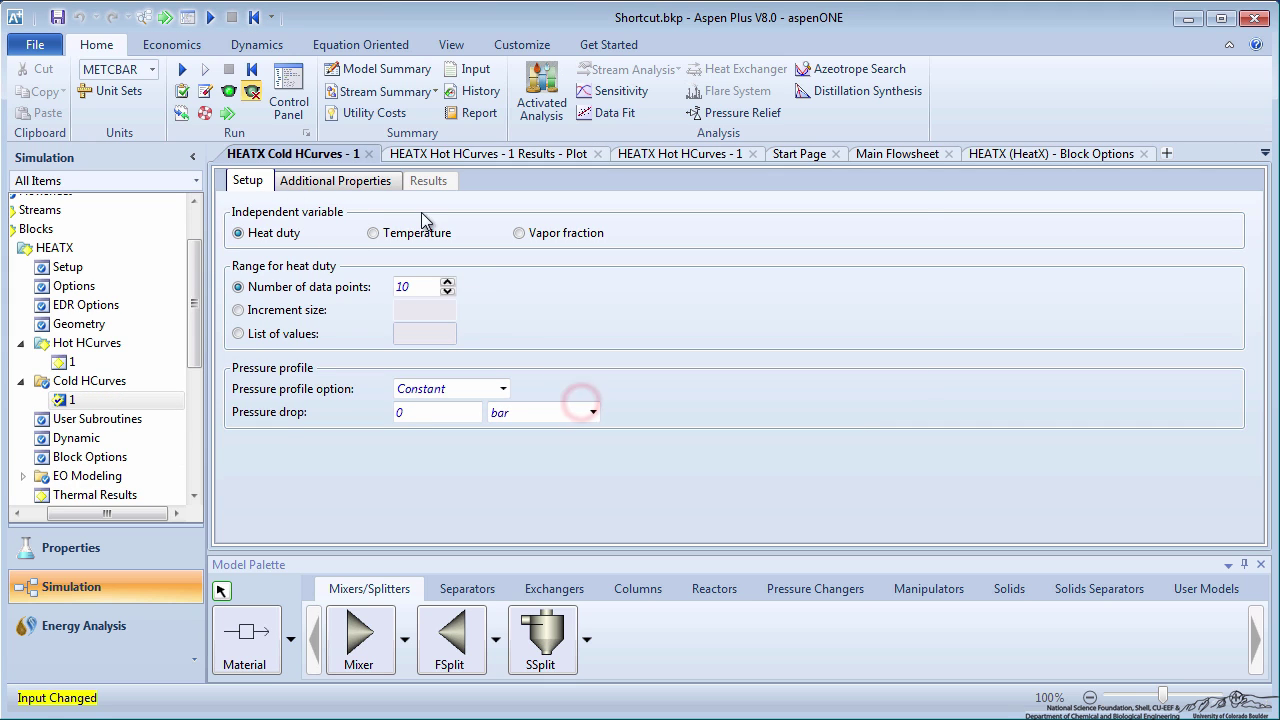
left_click(152, 17)
left_click(757, 410)
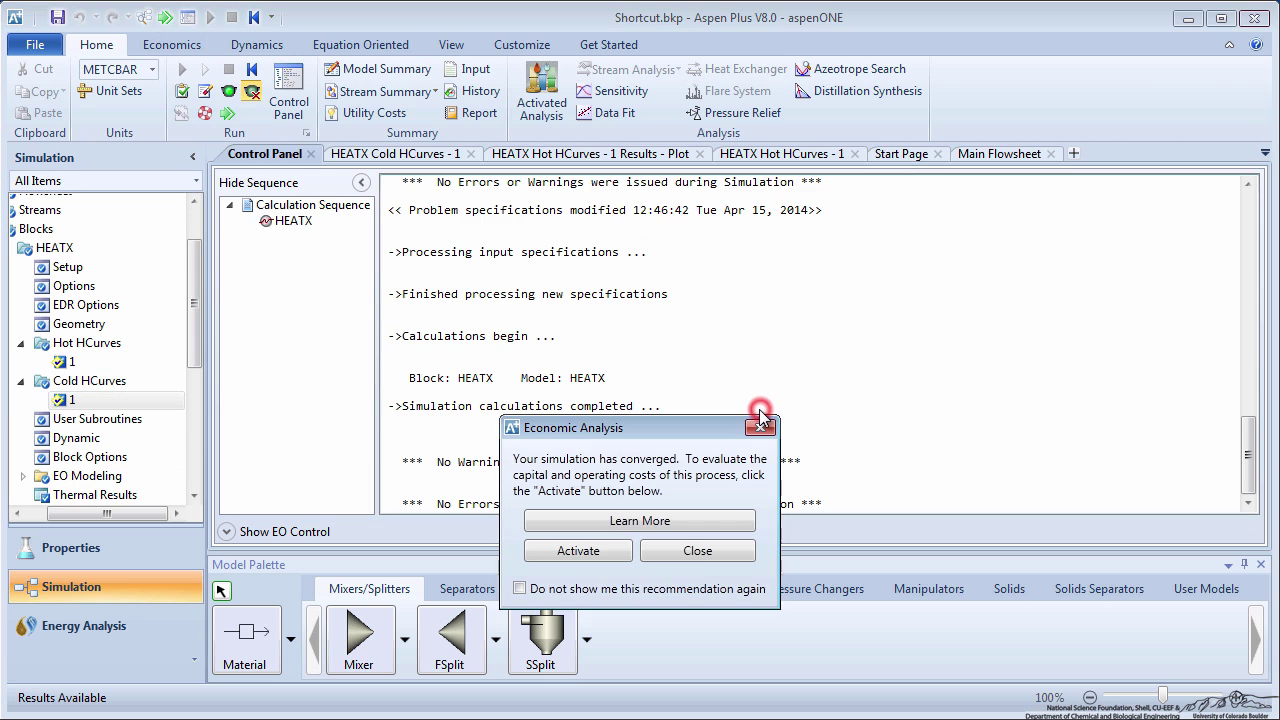
left_click(718, 555)
Plot cold curve 1's heat duty, temperature and vapor fraction against point number.
left_click(144, 400)
left_click(424, 182)
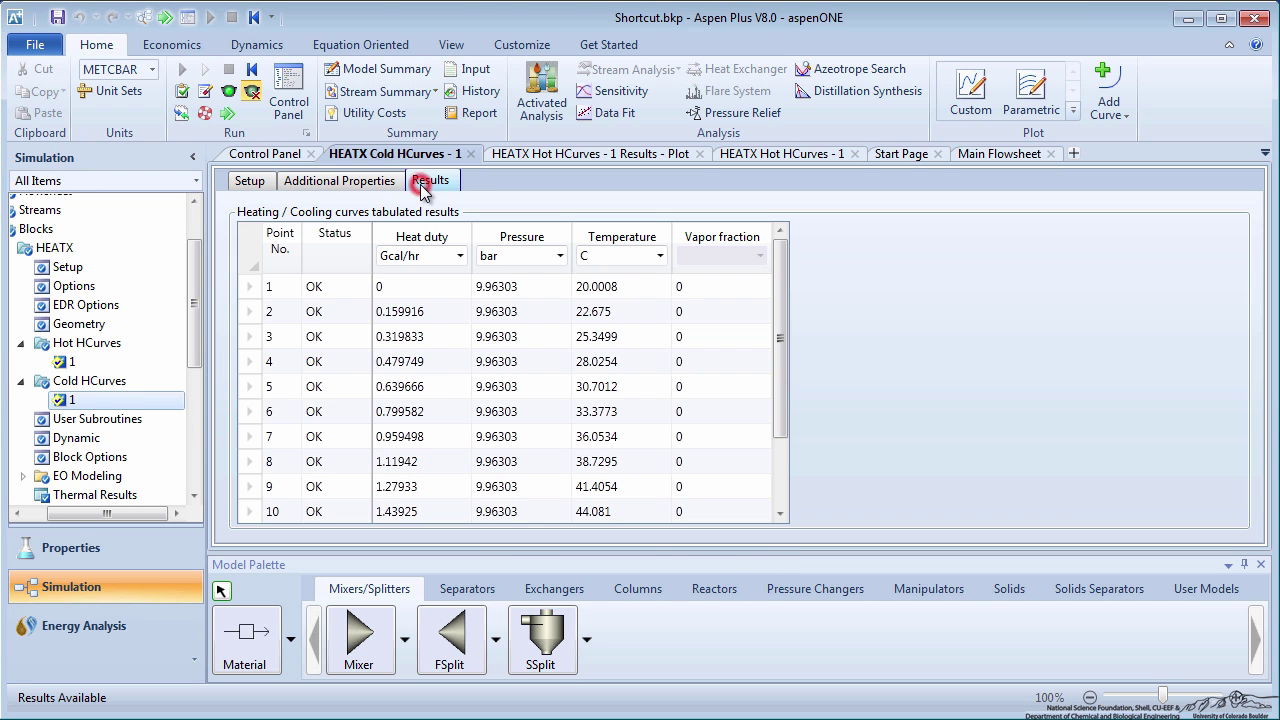
left_click(970, 95)
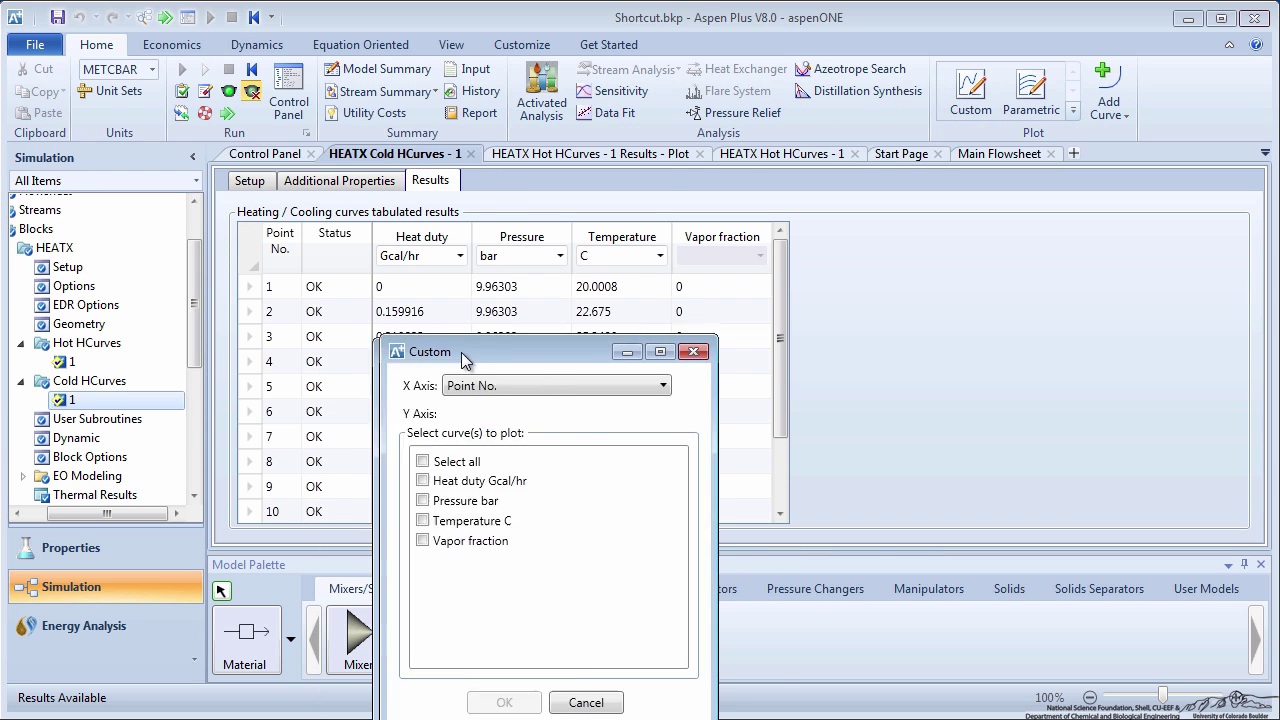
left_click(585, 304)
left_click(585, 344)
left_click(586, 364)
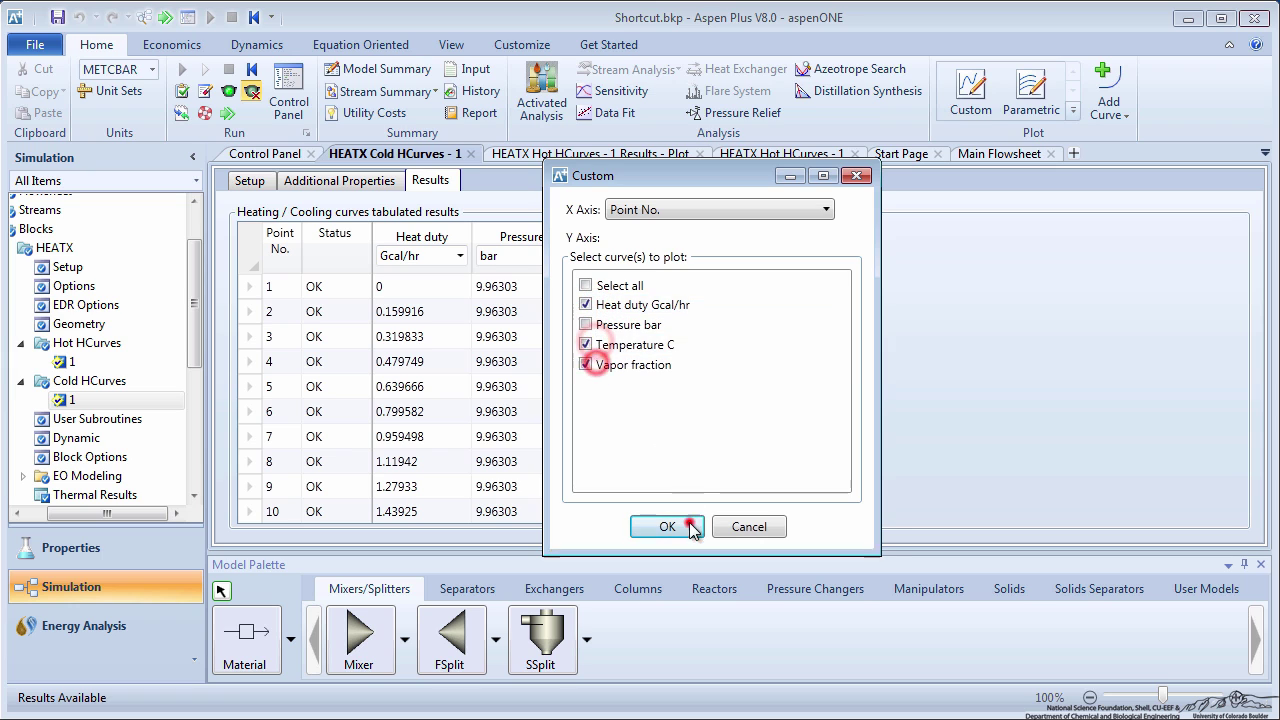
left_click(667, 526)
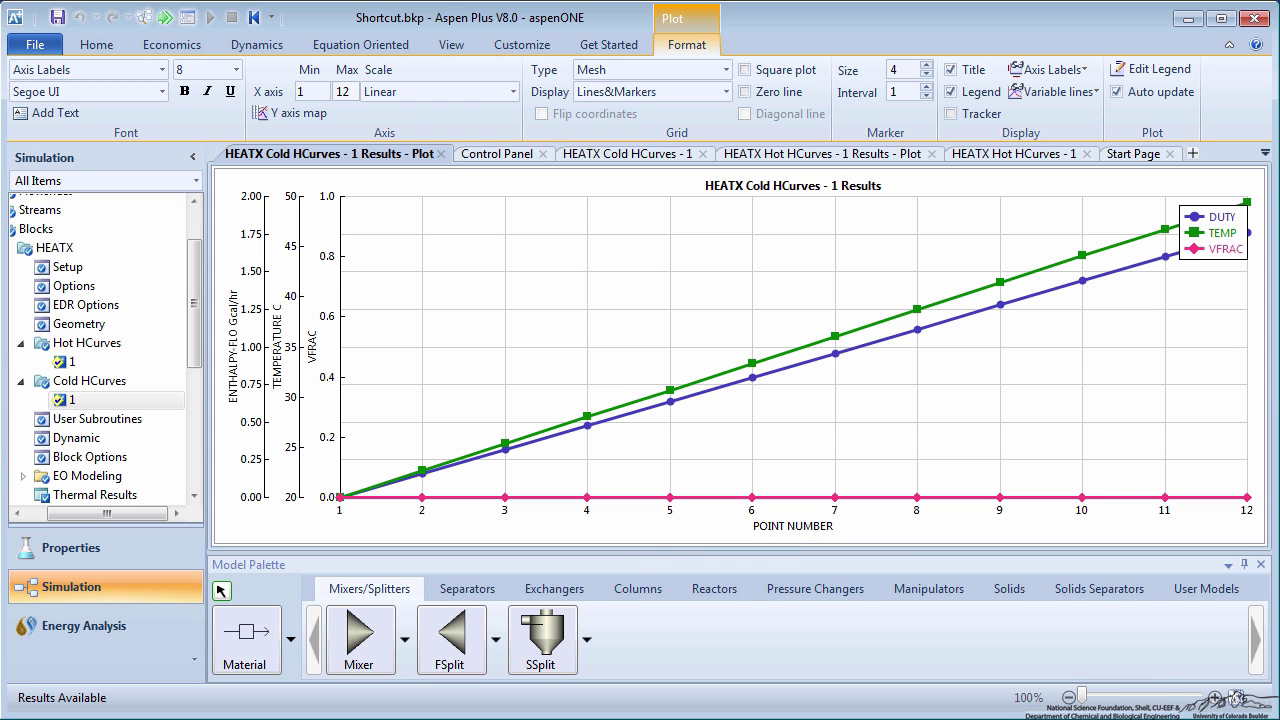